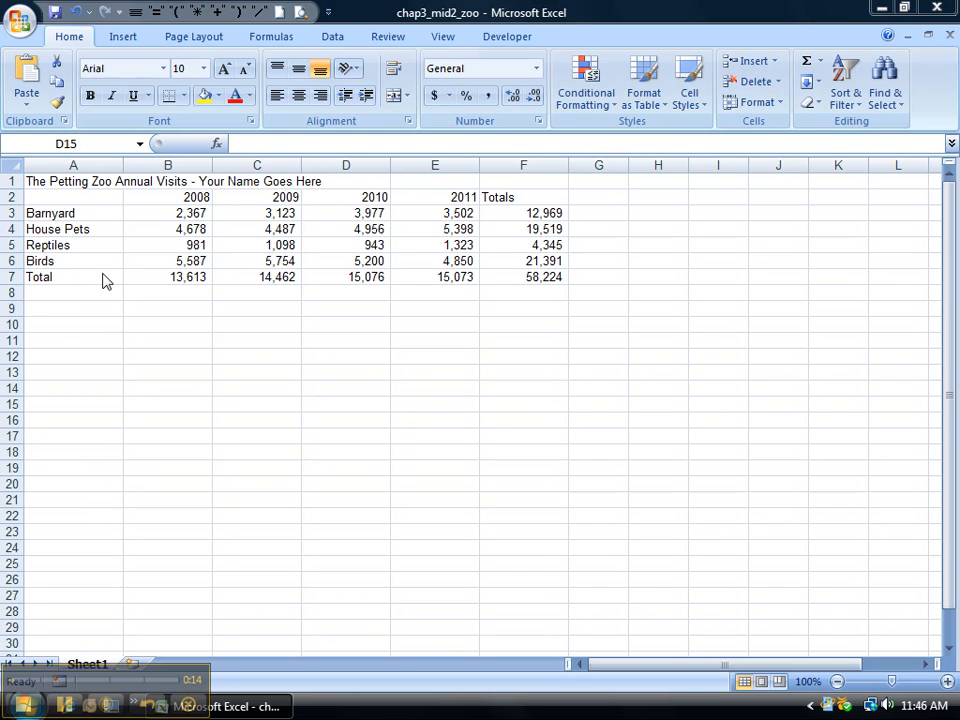
# - Try a 2-D clustered column chart of A2:F6 with the Totals column included, and delete the chart
pyautogui.click(60, 196)
pyautogui.moveTo(60, 196); pyautogui.dragTo(82, 258)
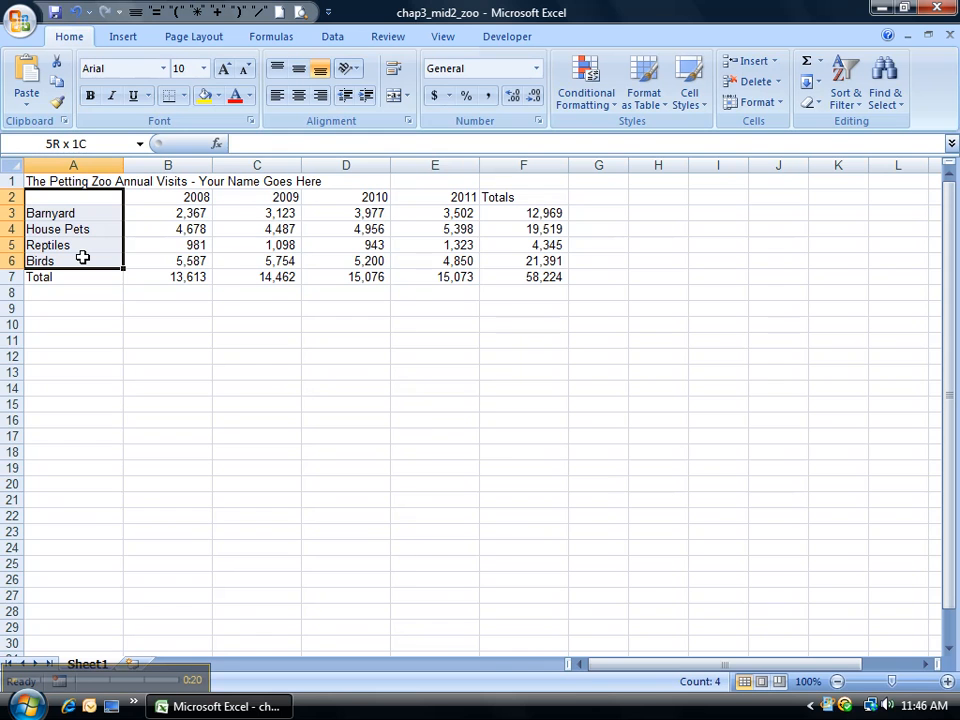
pyautogui.moveTo(82, 258); pyautogui.dragTo(510, 254)
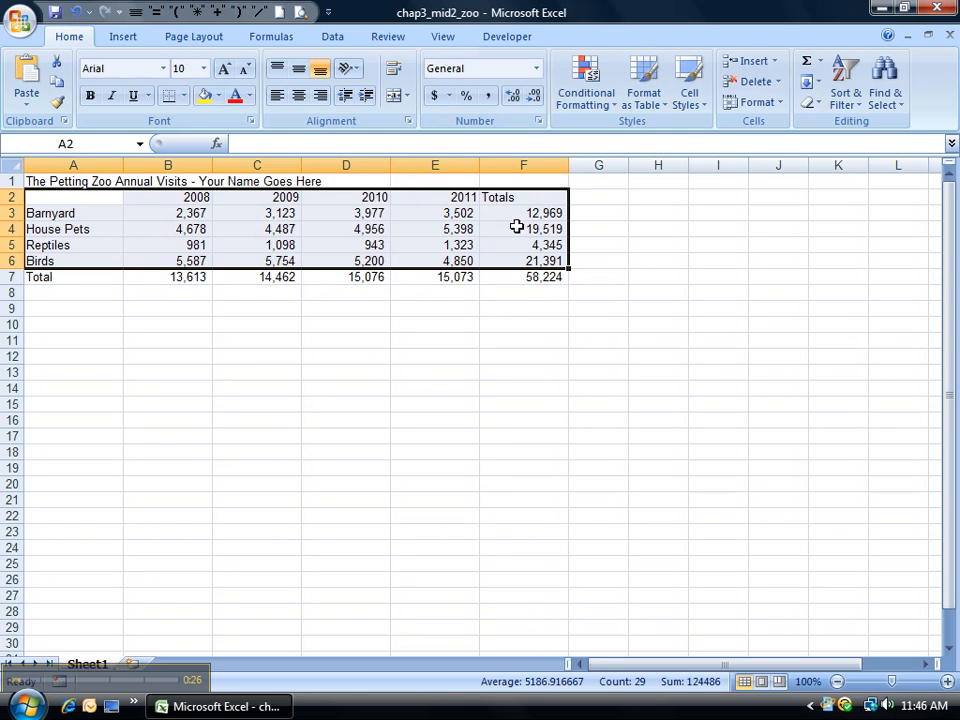
pyautogui.click(134, 40)
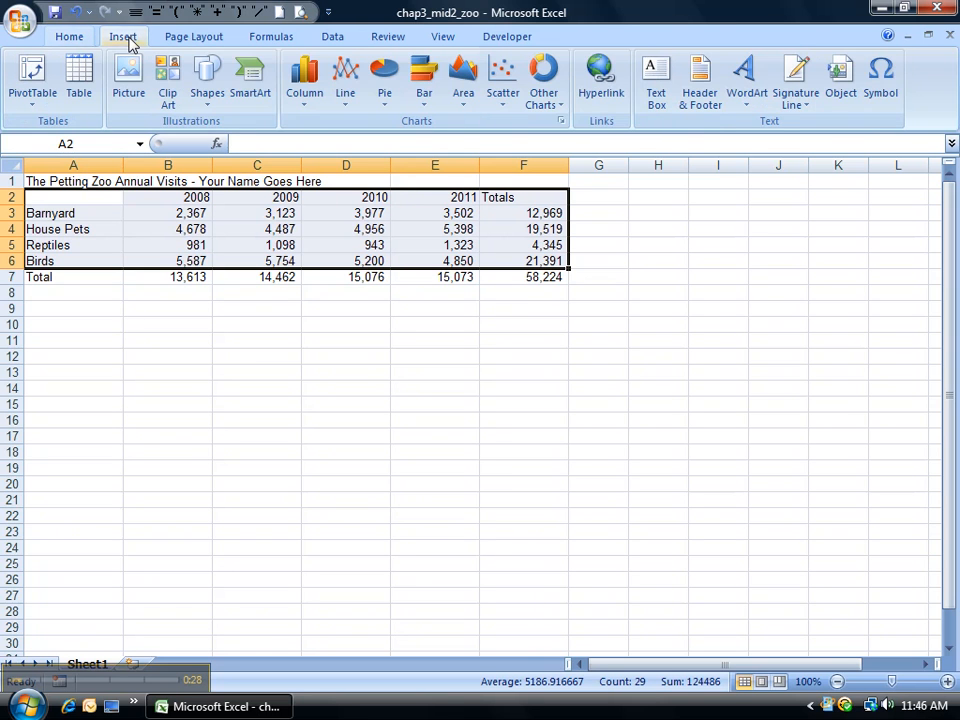
pyautogui.click(306, 96)
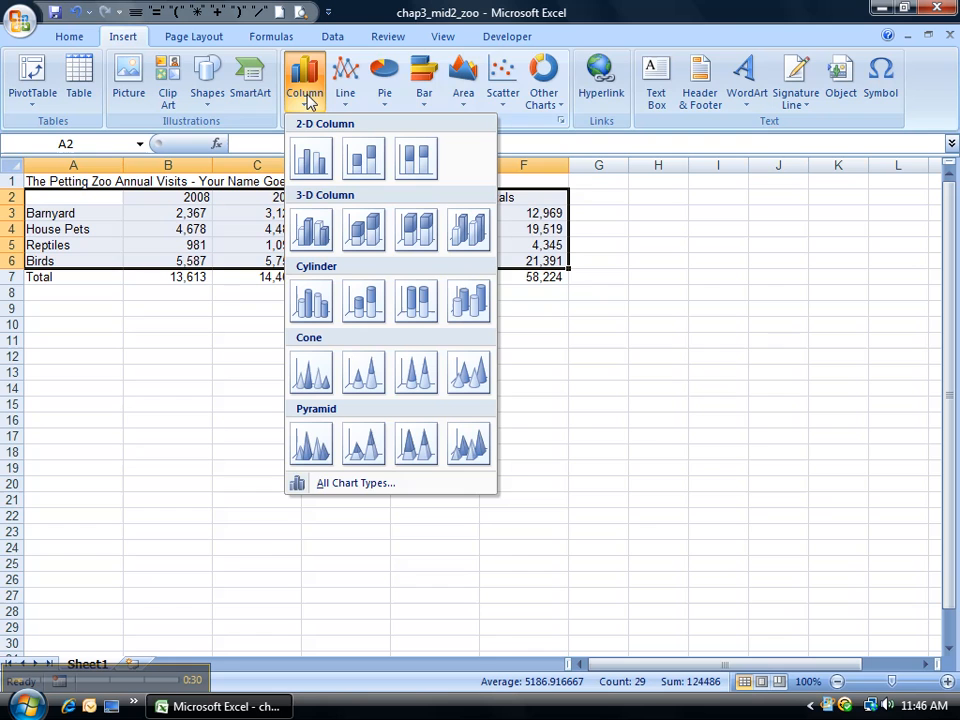
pyautogui.click(311, 160)
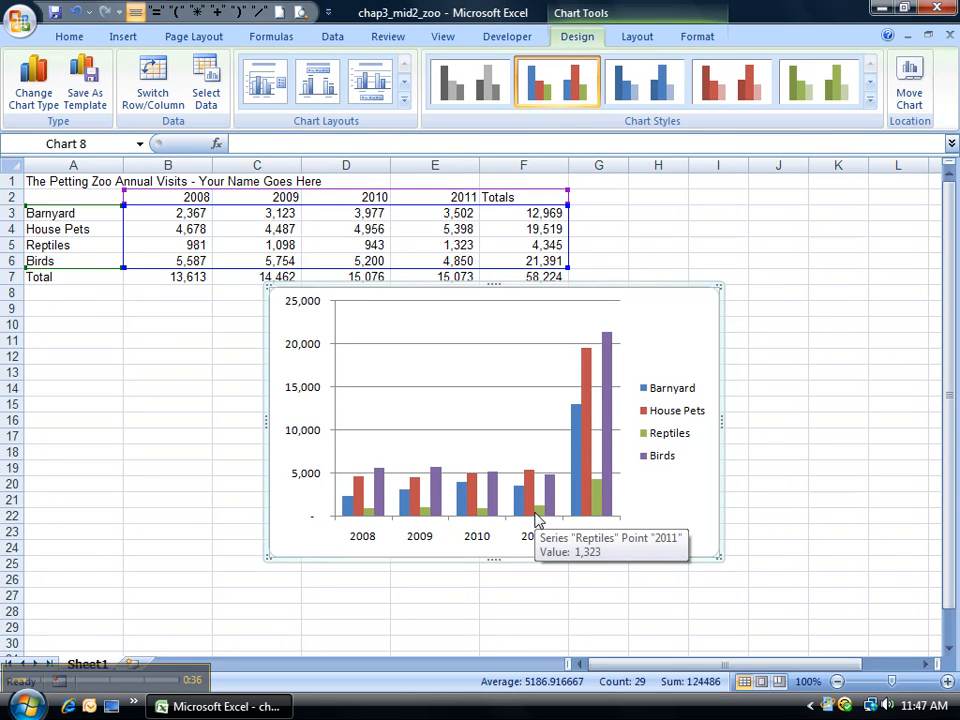
pyautogui.moveTo(601, 518)
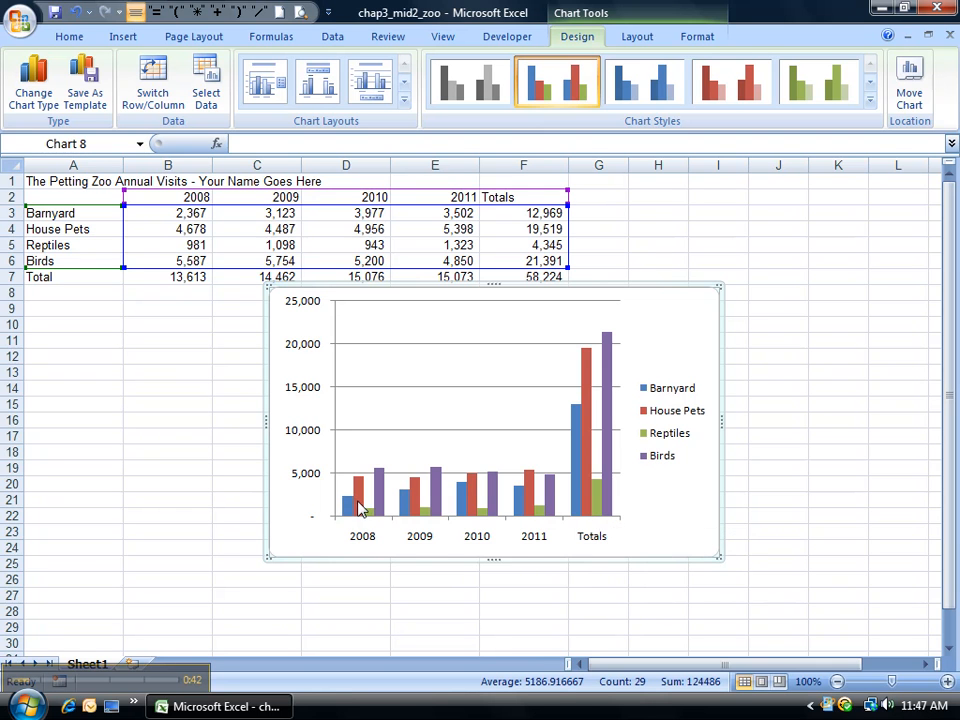
pyautogui.moveTo(535, 503)
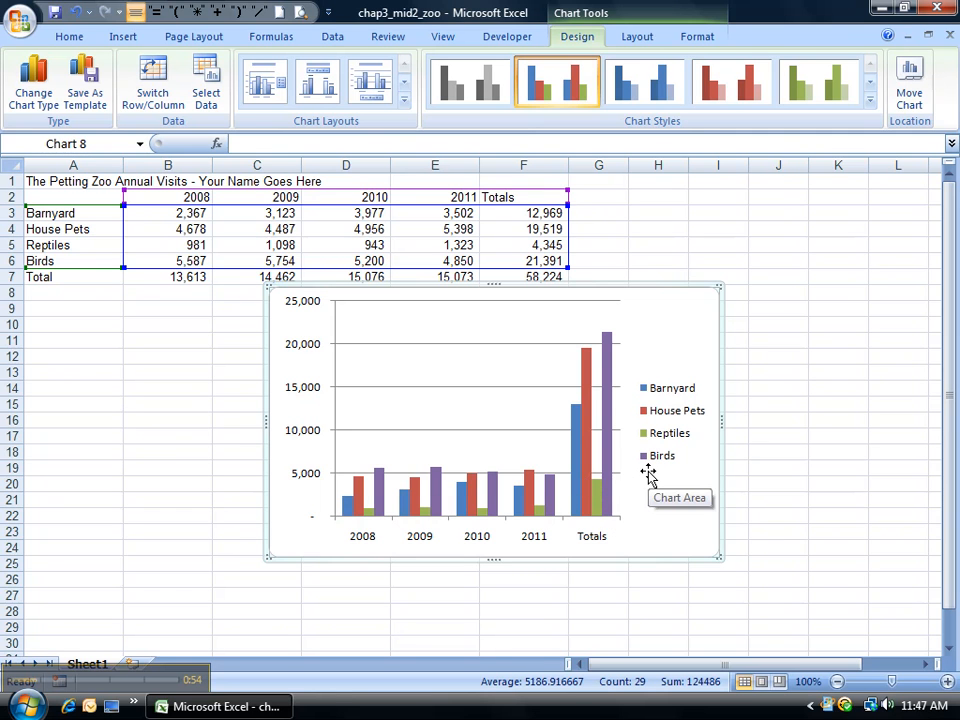
pyautogui.press('Delete')
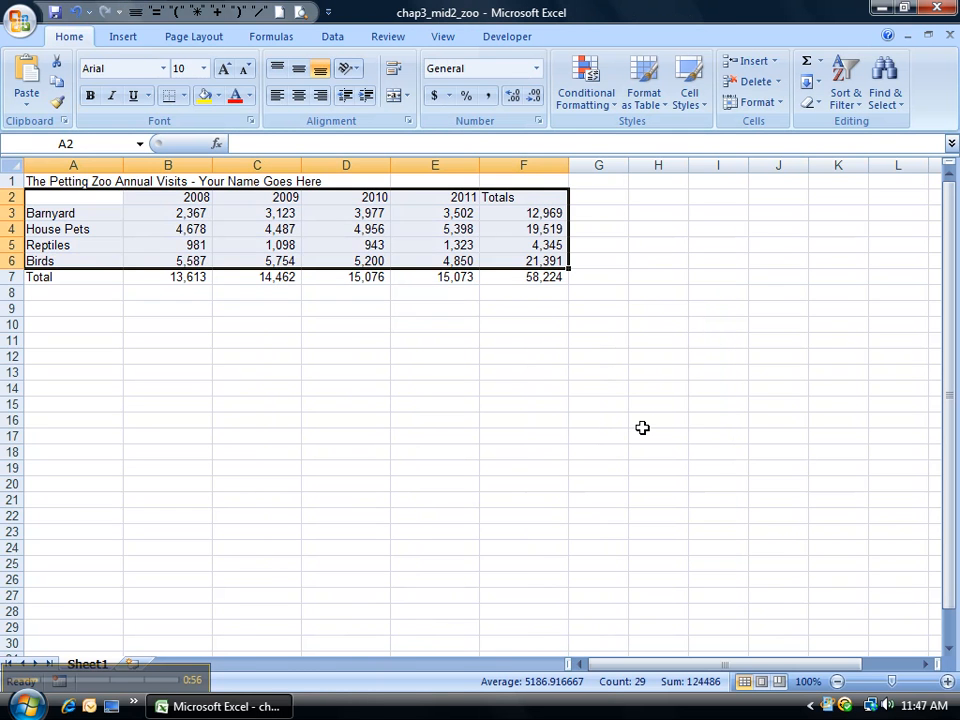
pyautogui.click(641, 426)
# - Try a 2-D clustered column chart of A2:E7 with the Total row included, and delete the chart
pyautogui.moveTo(64, 200); pyautogui.dragTo(437, 272)
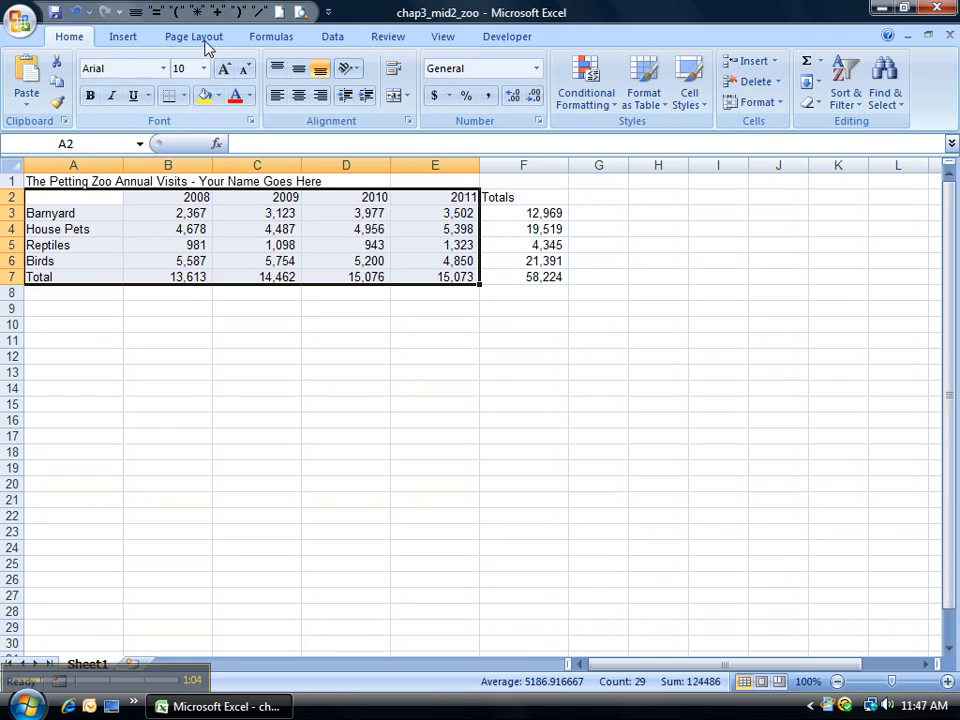
pyautogui.click(134, 38)
pyautogui.click(304, 94)
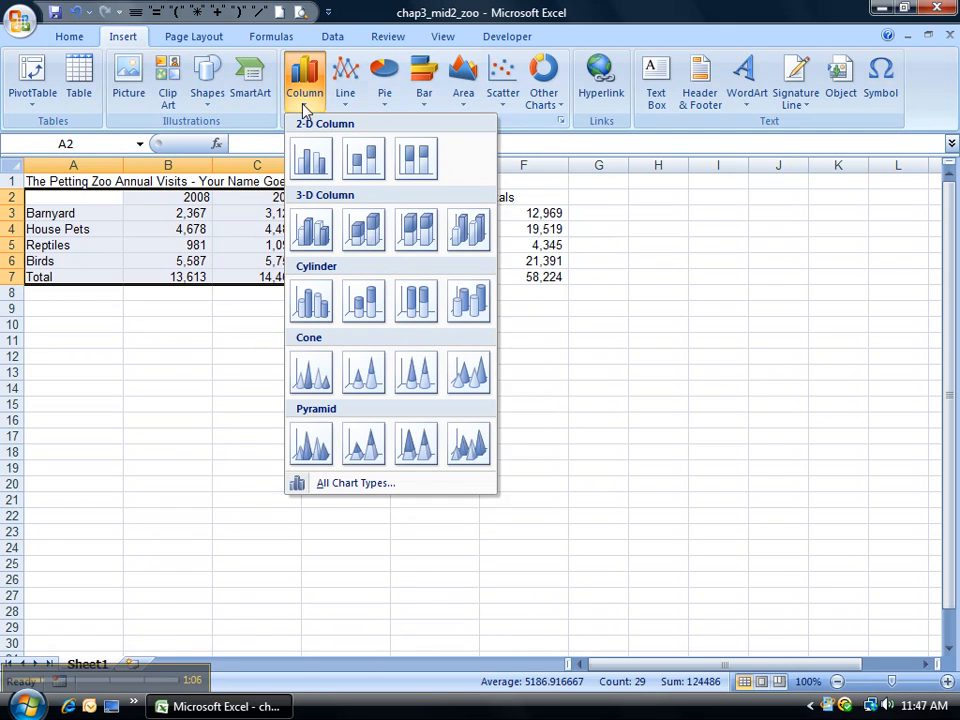
pyautogui.click(311, 165)
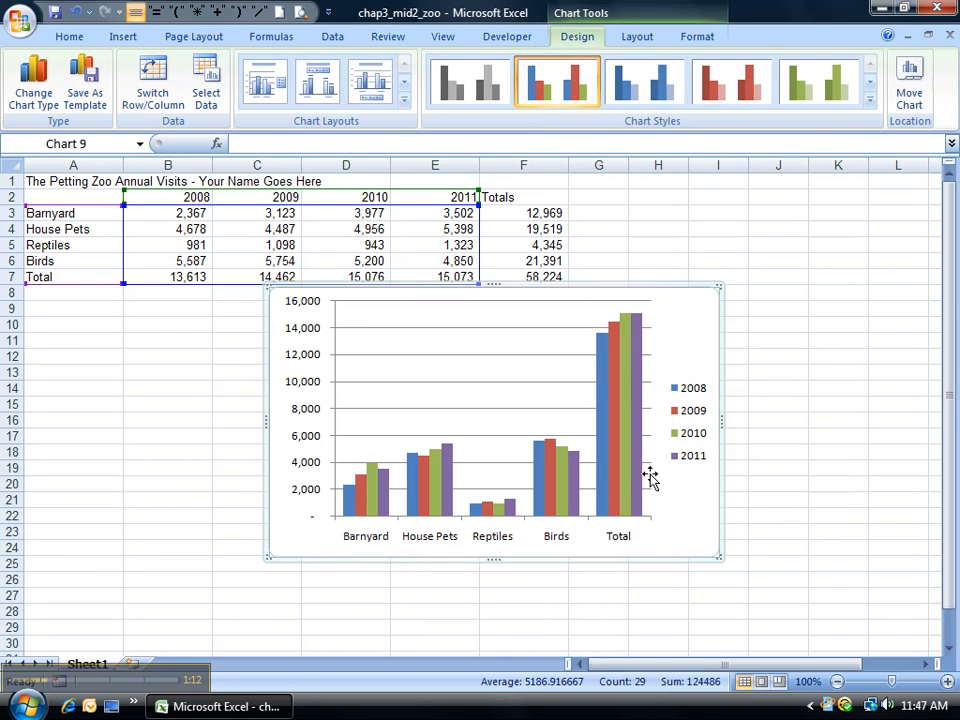
pyautogui.moveTo(623, 482)
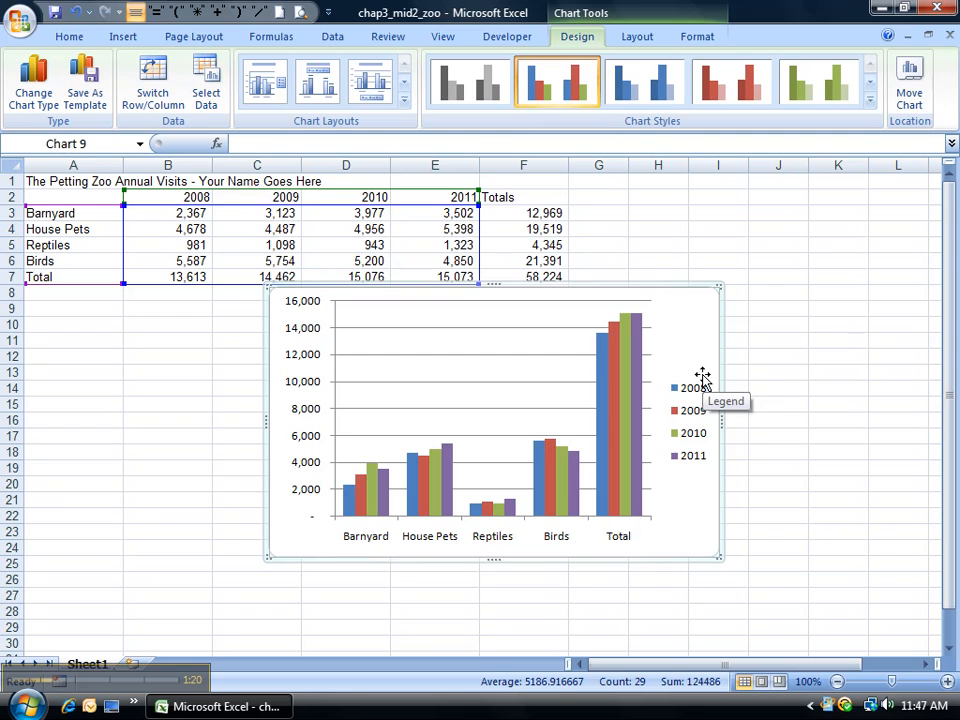
pyautogui.press('Delete')
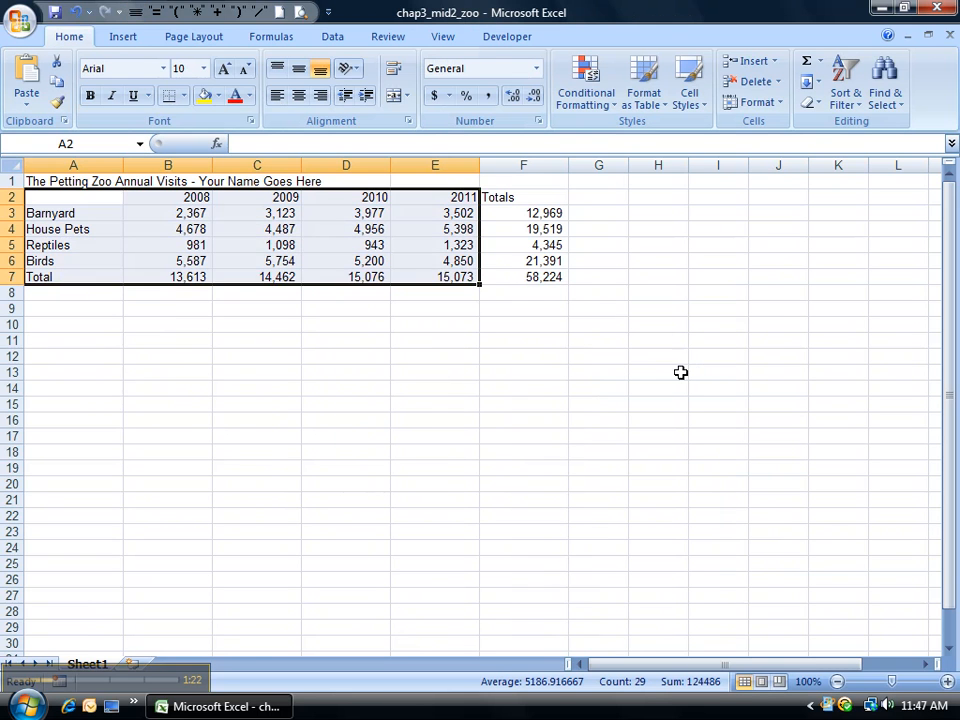
pyautogui.click(666, 354)
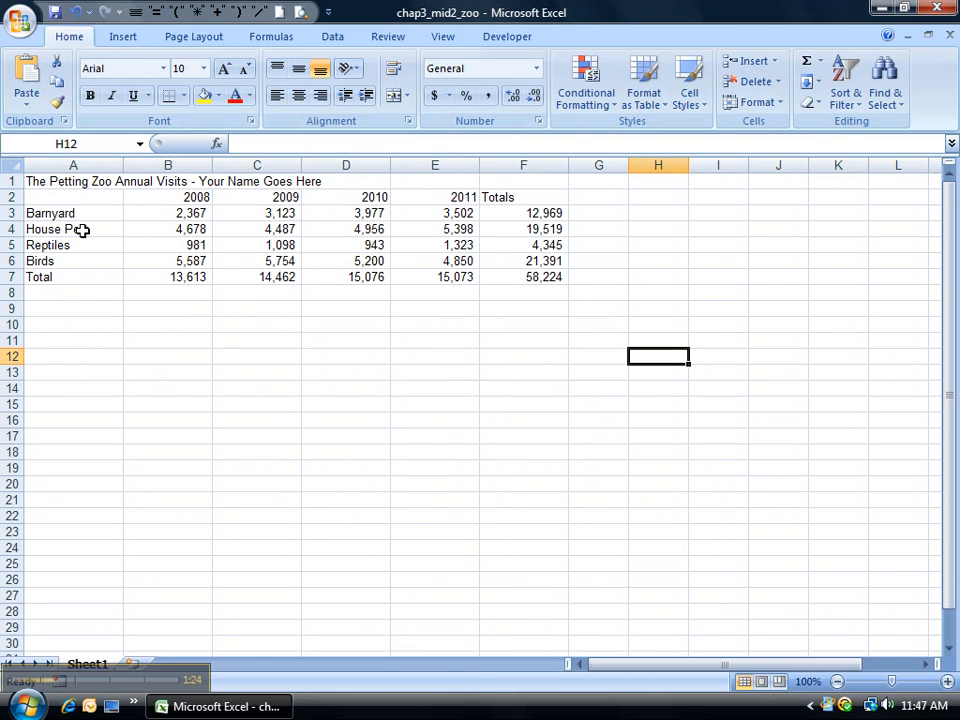
# - Try a 2-D pie chart from A3:A6 plus individually selected cells F3, F4, F5 and F6, and delete the chart
pyautogui.moveTo(73, 212); pyautogui.dragTo(72, 262)
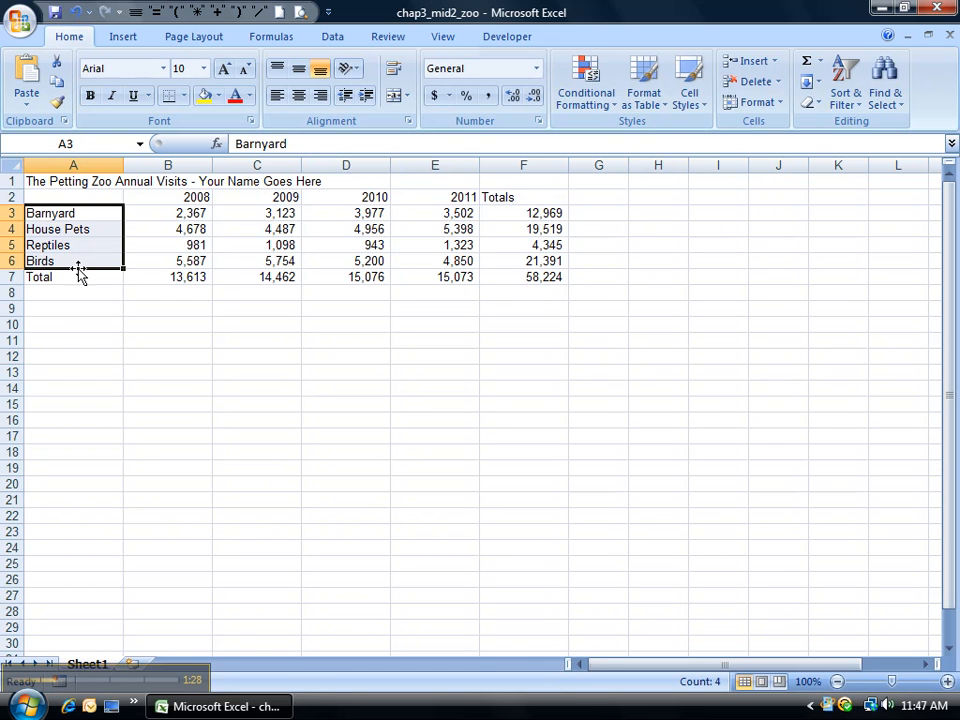
pyautogui.click(509, 213)
pyautogui.keyDown('ctrl'); pyautogui.click(507, 229); pyautogui.keyUp('ctrl')
pyautogui.keyDown('ctrl'); pyautogui.click(508, 245); pyautogui.keyUp('ctrl')
pyautogui.keyDown('ctrl'); pyautogui.click(508, 261); pyautogui.keyUp('ctrl')
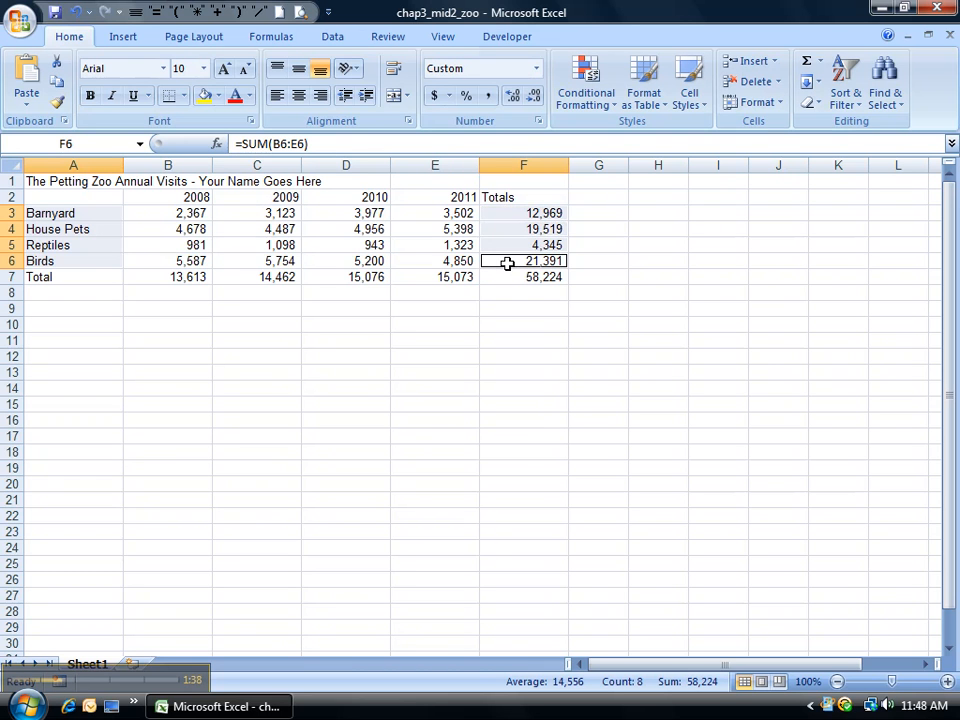
pyautogui.click(126, 40)
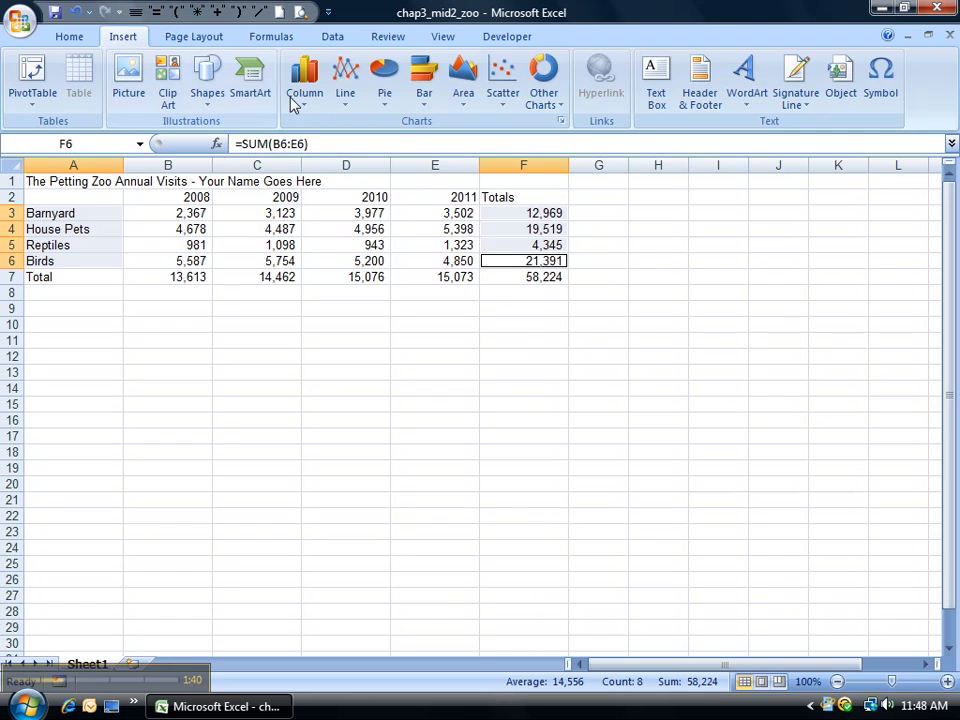
pyautogui.click(383, 96)
pyautogui.click(383, 150)
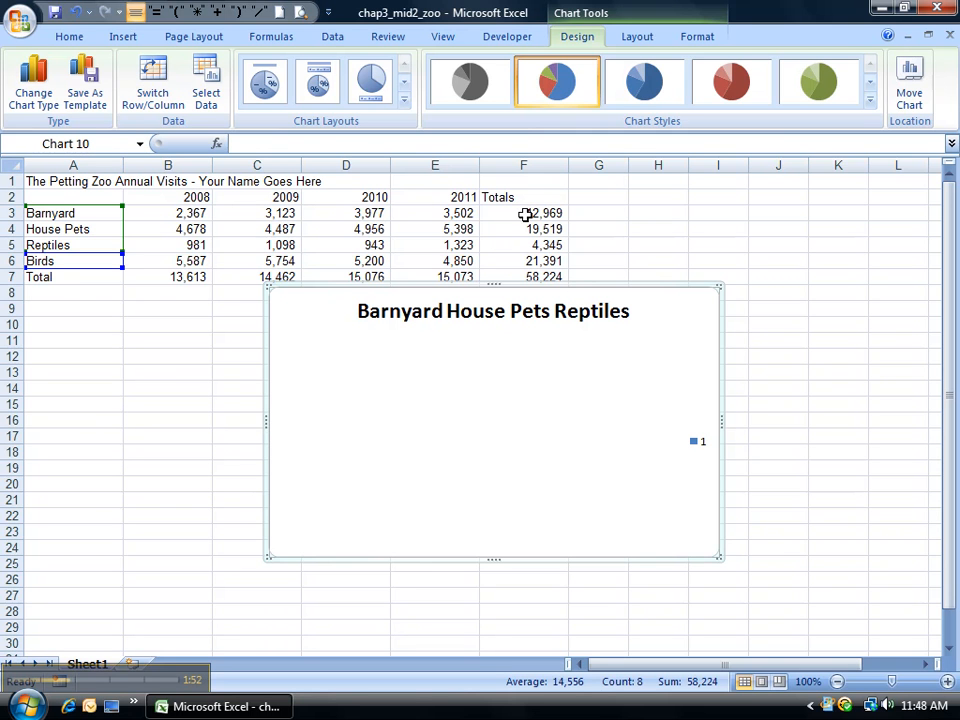
pyautogui.press('Delete')
pyautogui.click(632, 297)
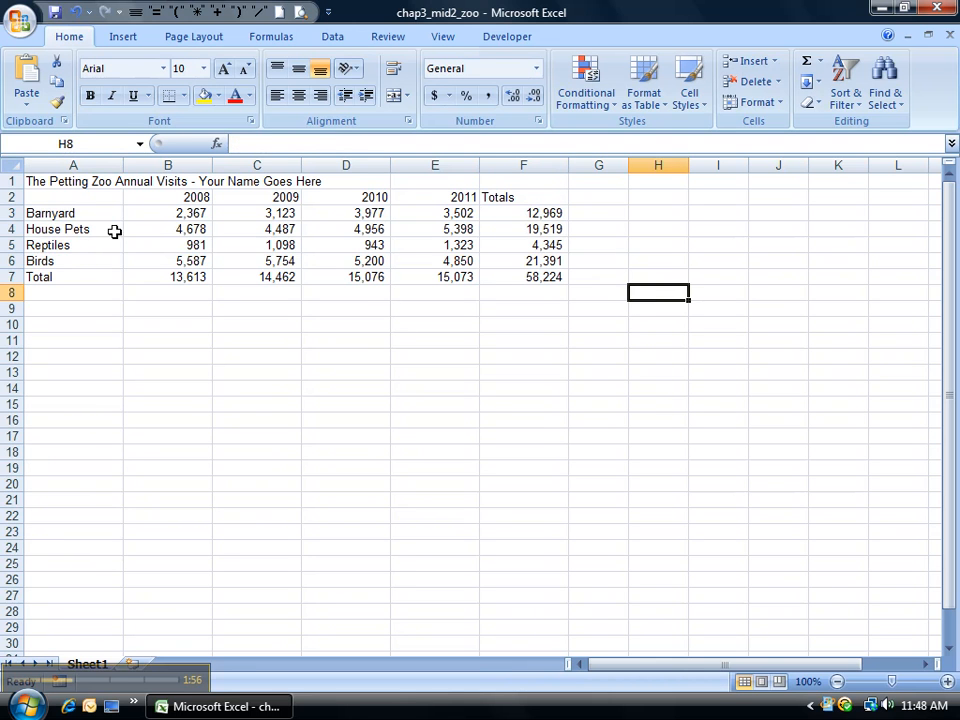
# - Try a 2-D pie chart from the mismatched ranges A3:A6 and F3:F7, and delete the chart
pyautogui.moveTo(65, 215); pyautogui.dragTo(65, 257)
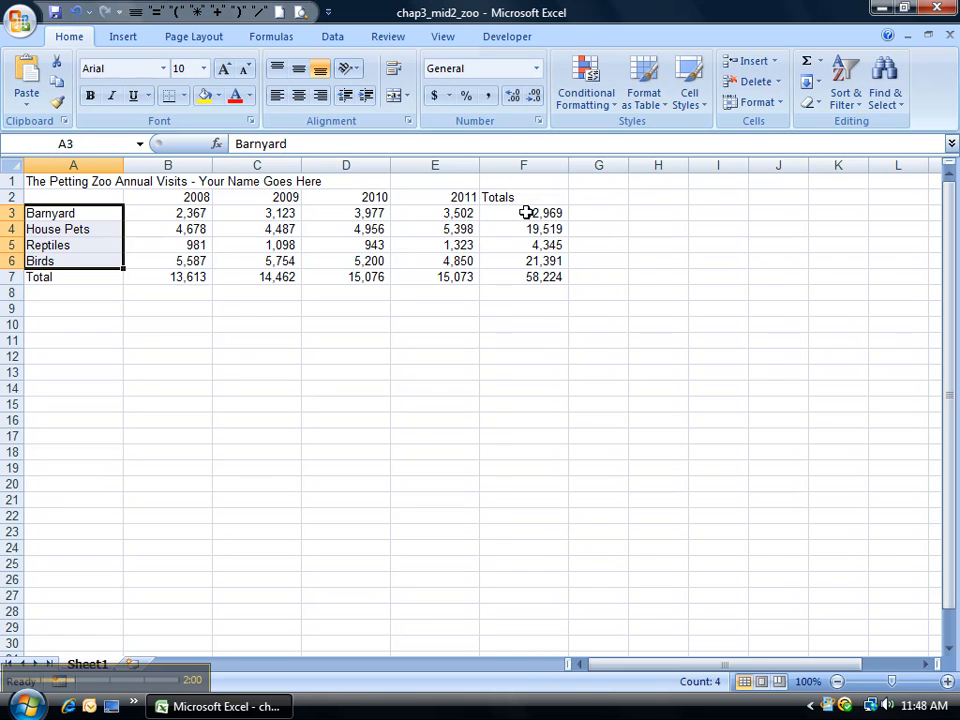
pyautogui.moveTo(526, 213); pyautogui.dragTo(527, 272)
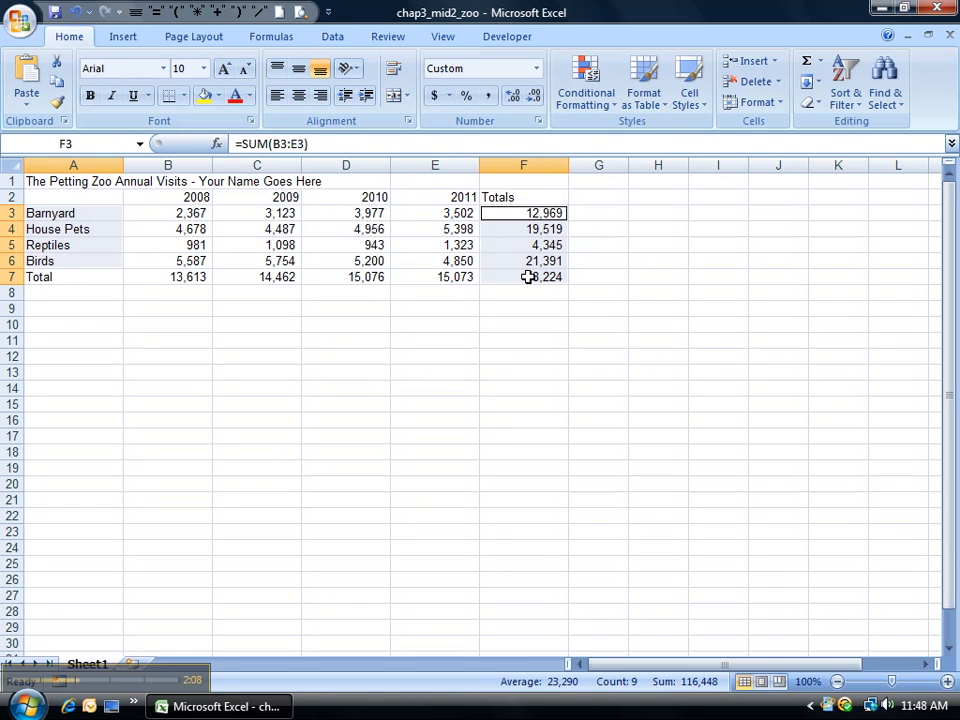
pyautogui.click(133, 38)
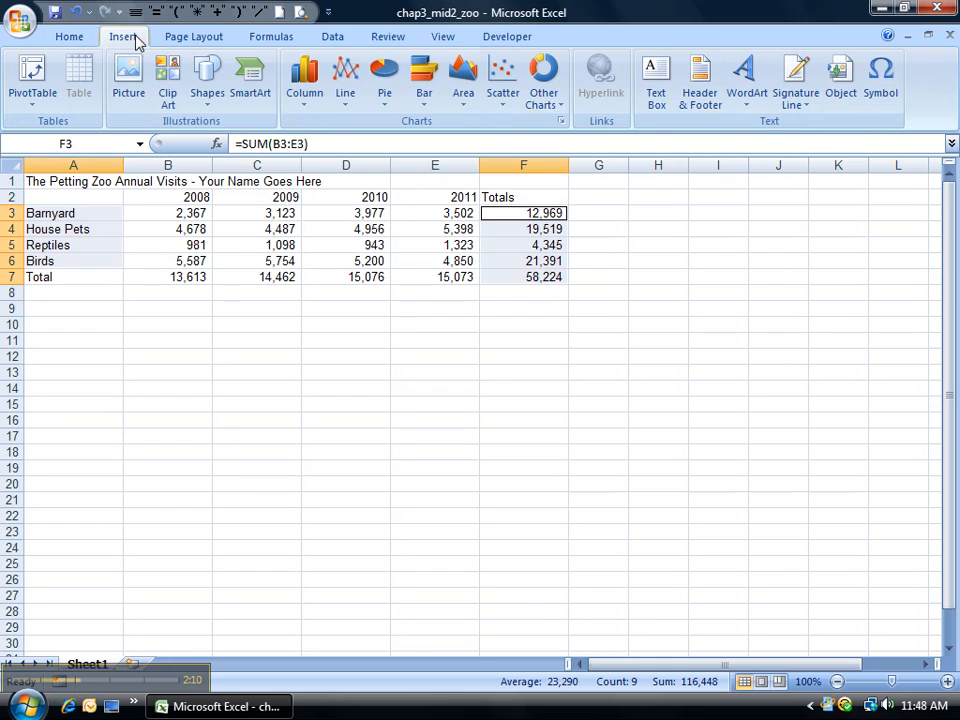
pyautogui.click(381, 104)
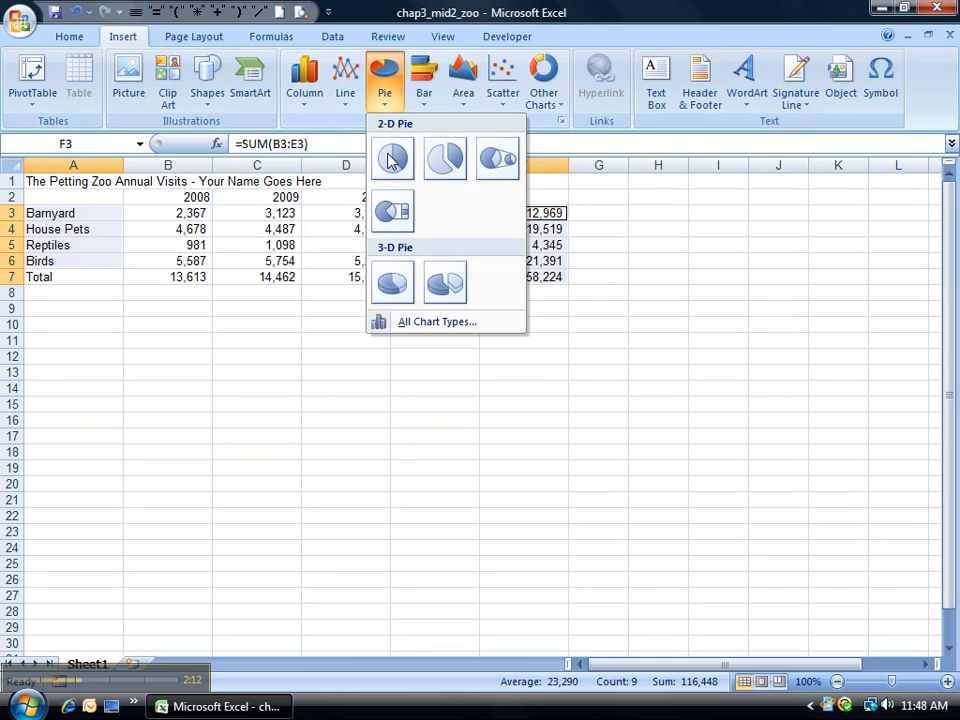
pyautogui.click(384, 152)
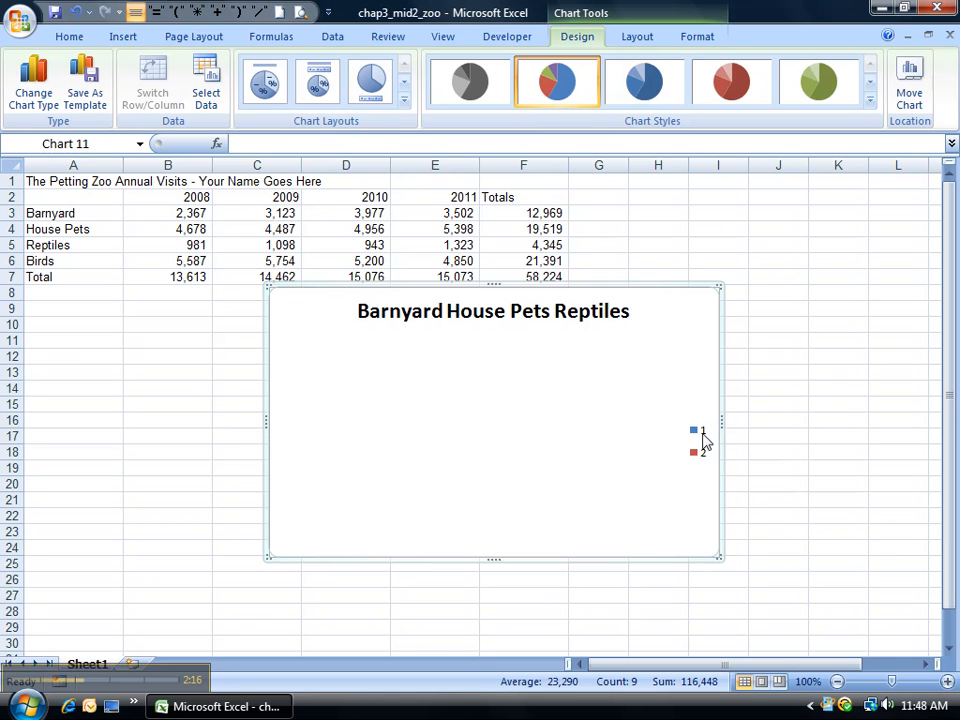
pyautogui.press('Delete')
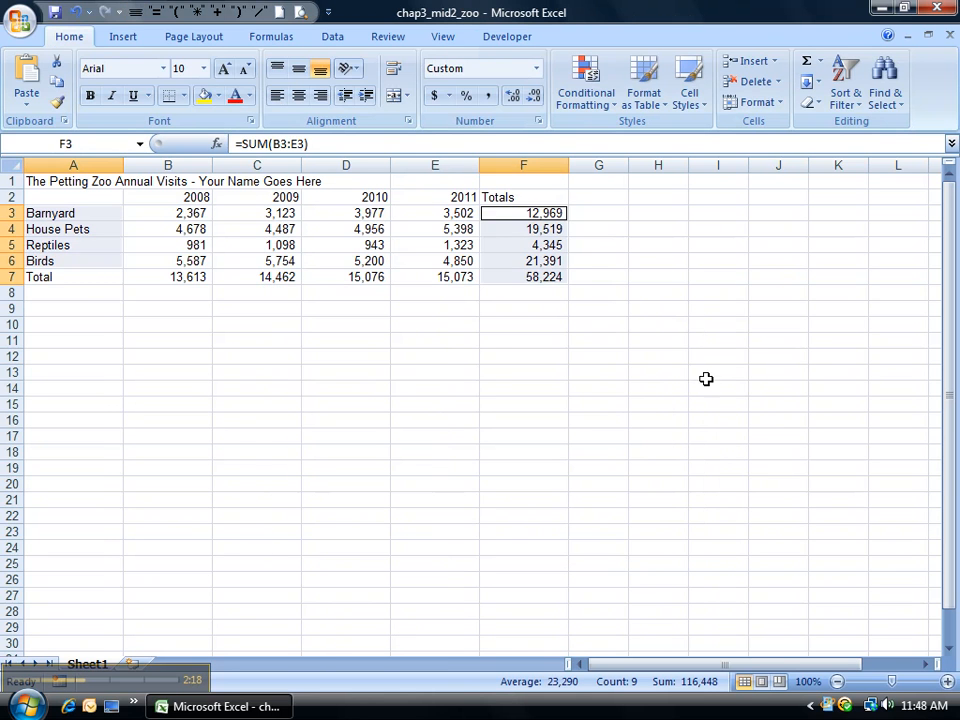
pyautogui.click(701, 368)
# - Insert a 2-D pie chart from A3:A6 and F3:F6, using the layout with a title and category-percentage labels
pyautogui.moveTo(73, 211); pyautogui.dragTo(60, 258)
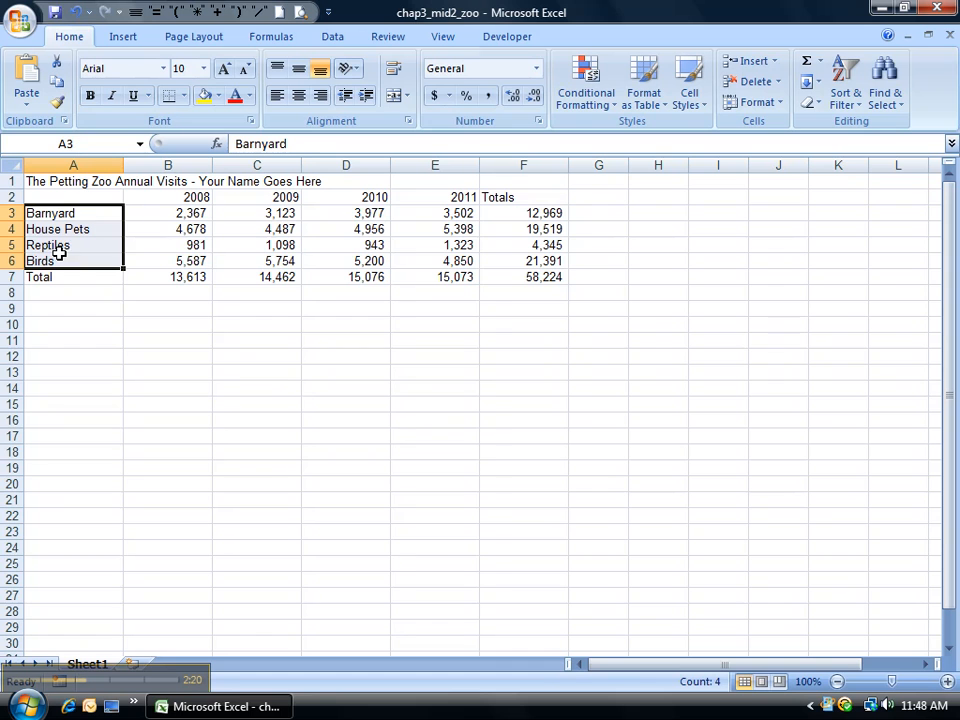
pyautogui.keyDown('ctrl'); pyautogui.moveTo(540, 213); pyautogui.dragTo(542, 263); pyautogui.keyUp('ctrl')
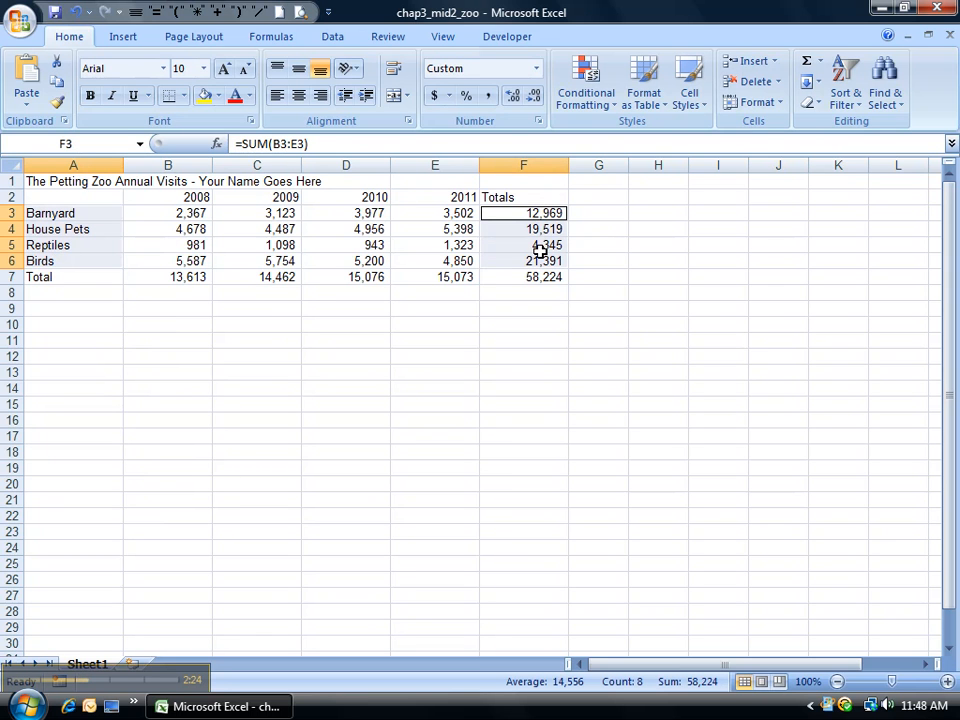
pyautogui.click(124, 44)
pyautogui.click(384, 88)
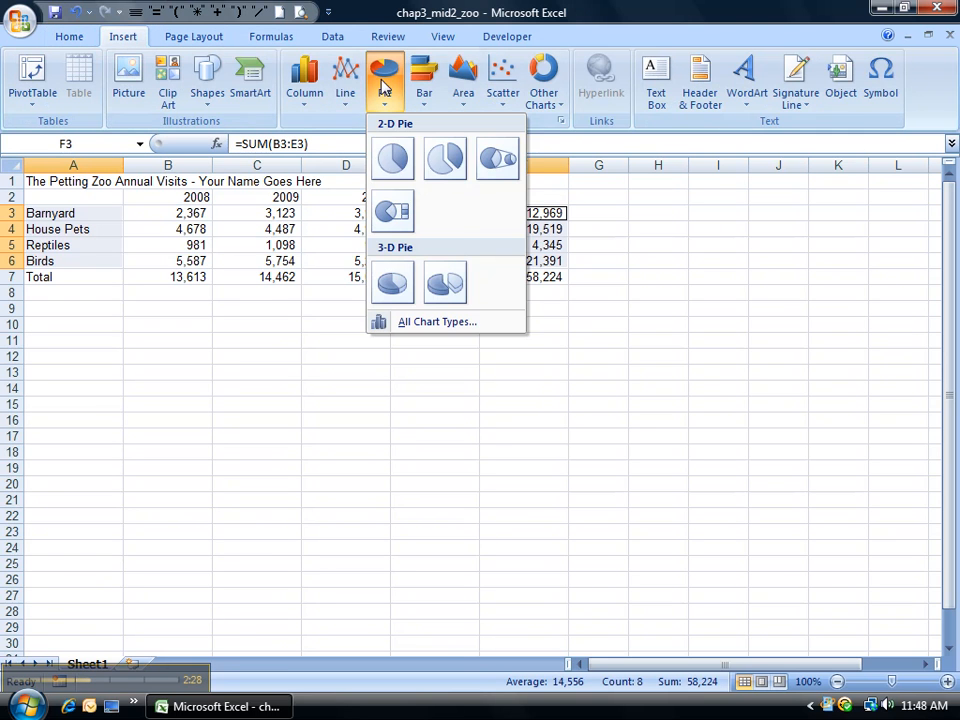
pyautogui.click(393, 160)
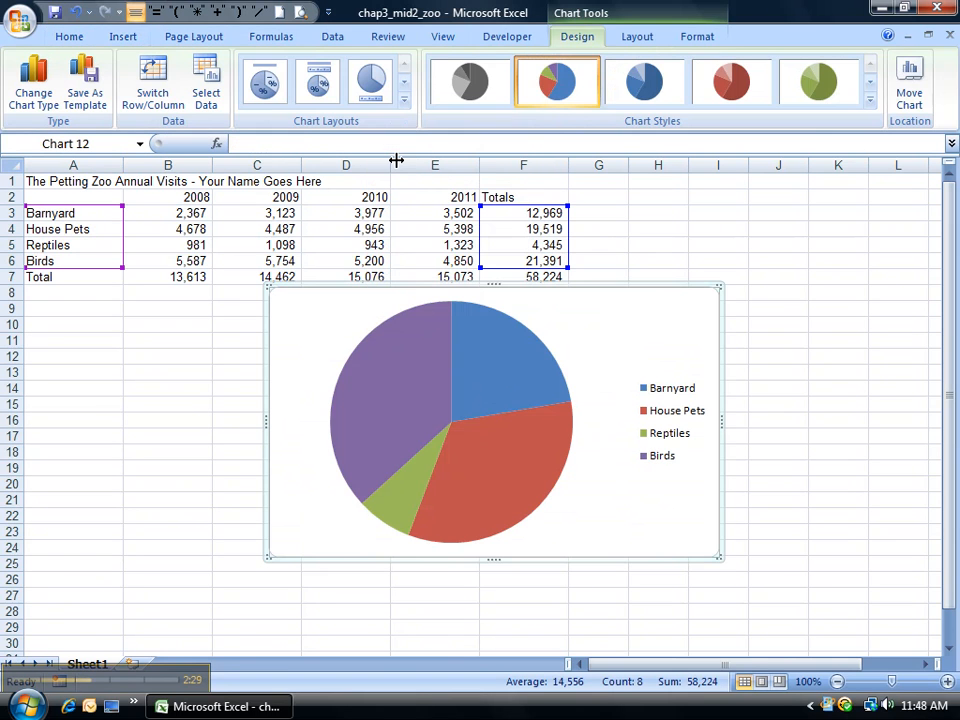
pyautogui.click(263, 80)
# - Replace the pie chart's placeholder title with "Visiting Numbers"
pyautogui.click(508, 310)
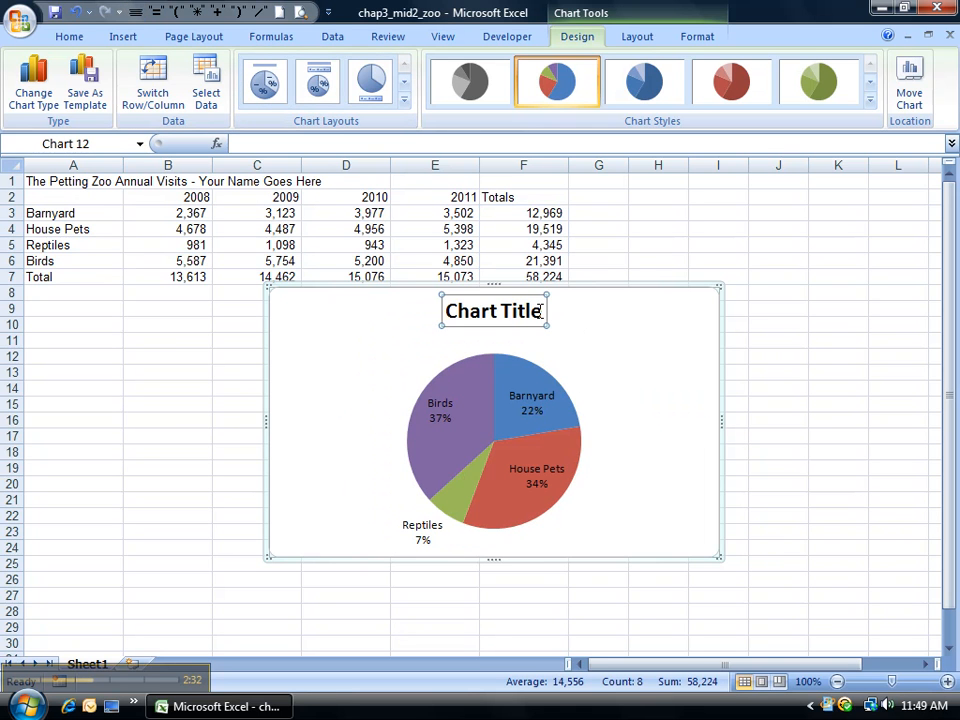
pyautogui.moveTo(540, 311); pyautogui.dragTo(468, 316)
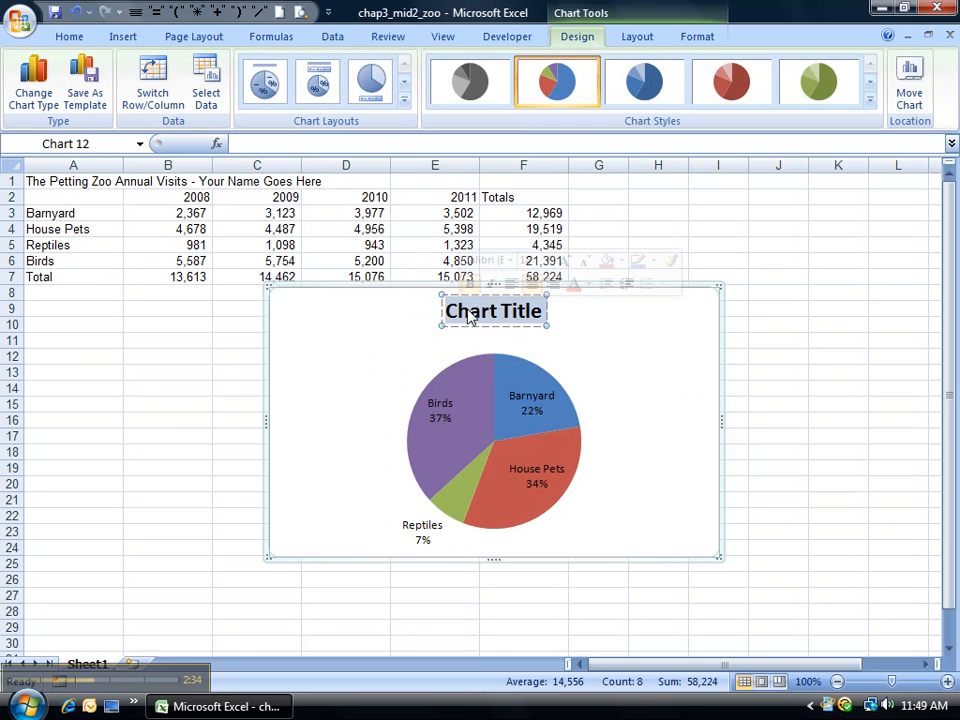
pyautogui.write('Vis')
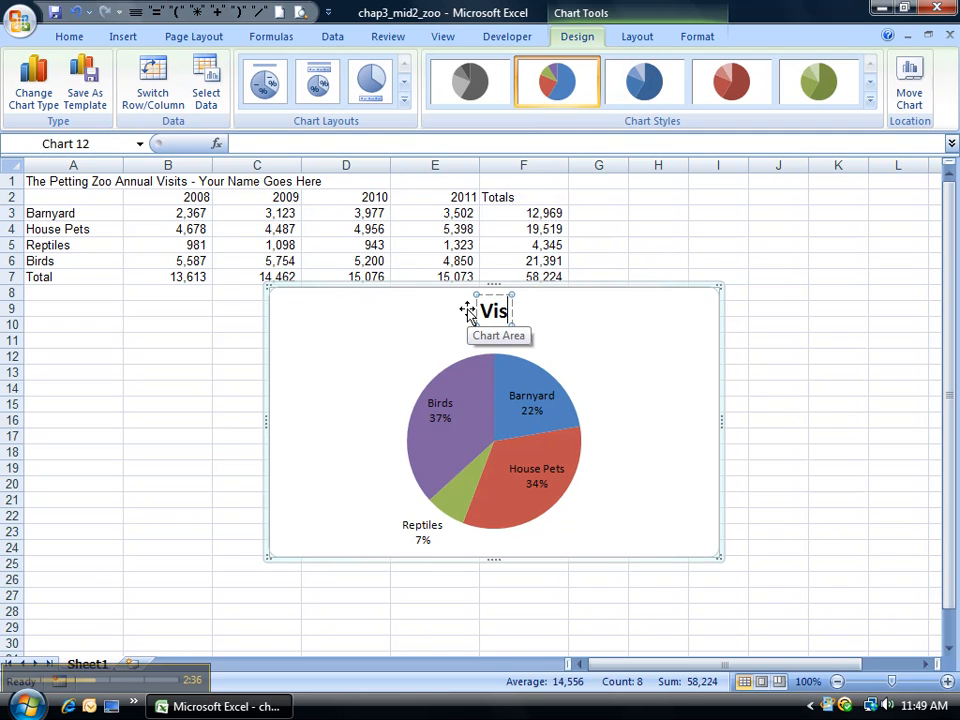
pyautogui.write('it')
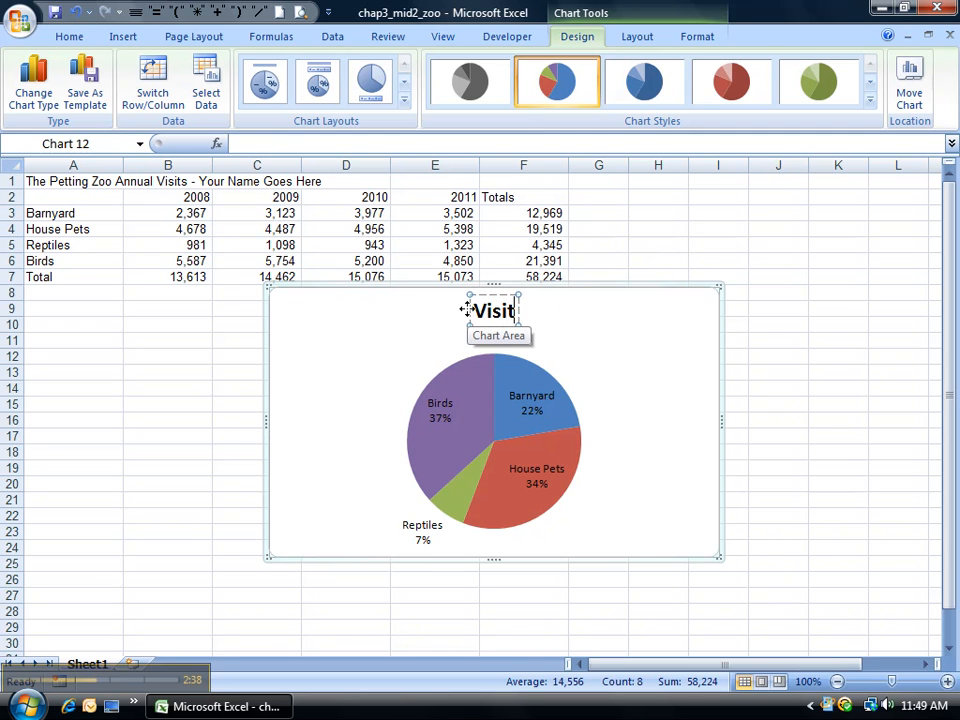
pyautogui.write('ing')
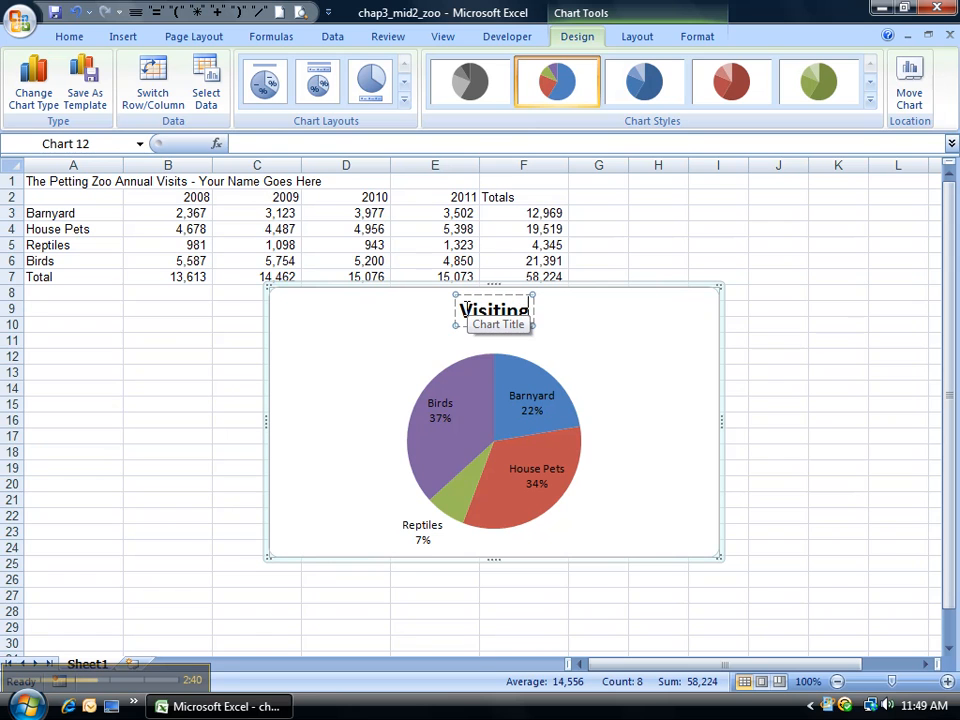
pyautogui.write(' N')
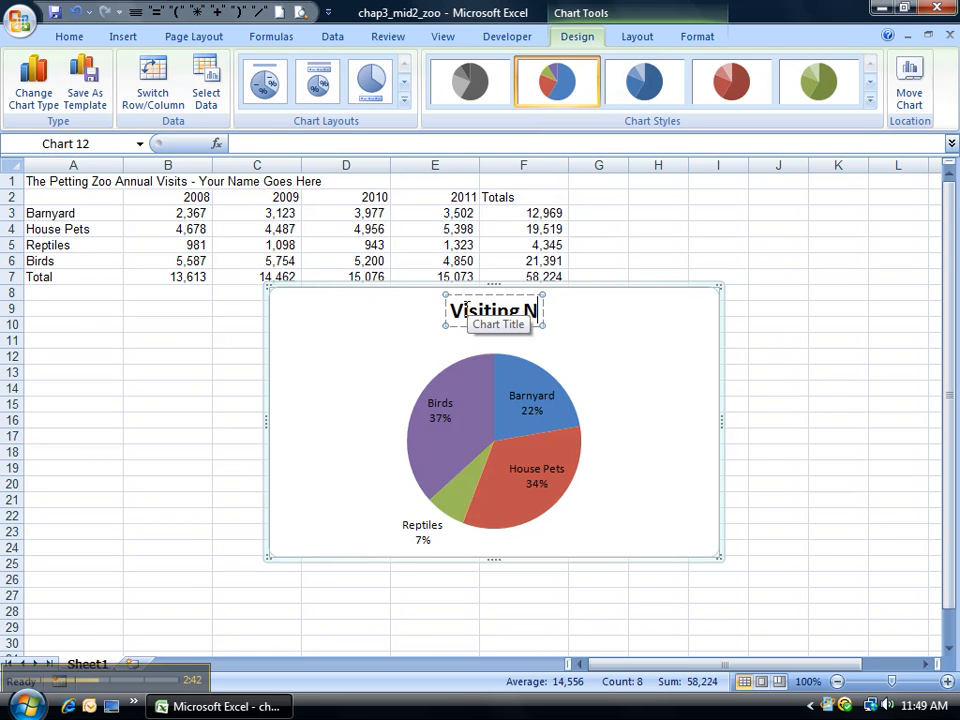
pyautogui.write('umbers')
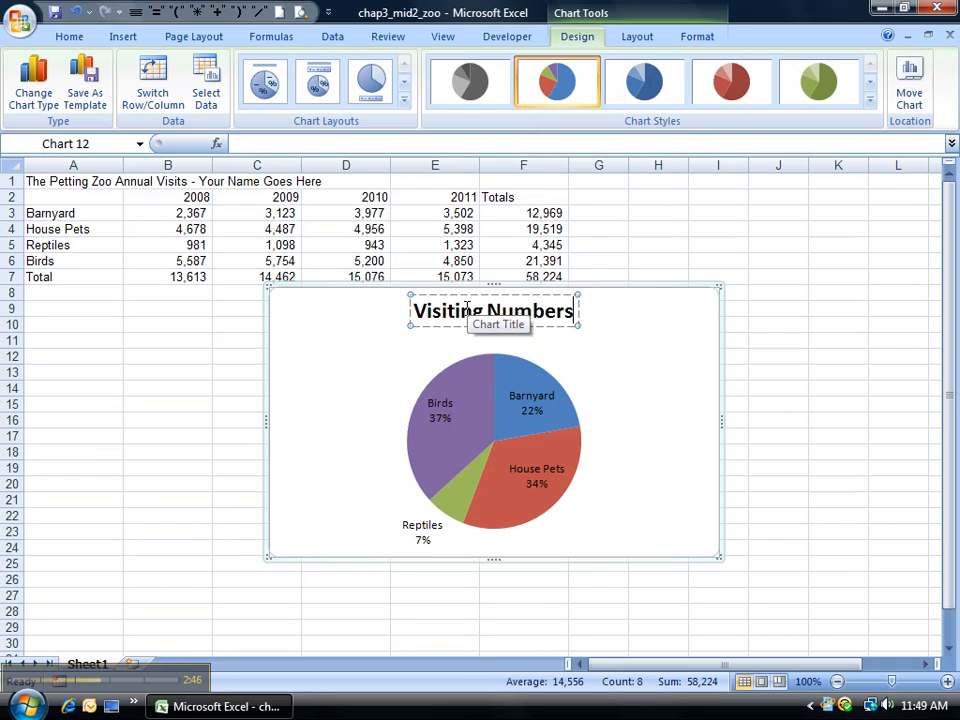
pyautogui.click(617, 317)
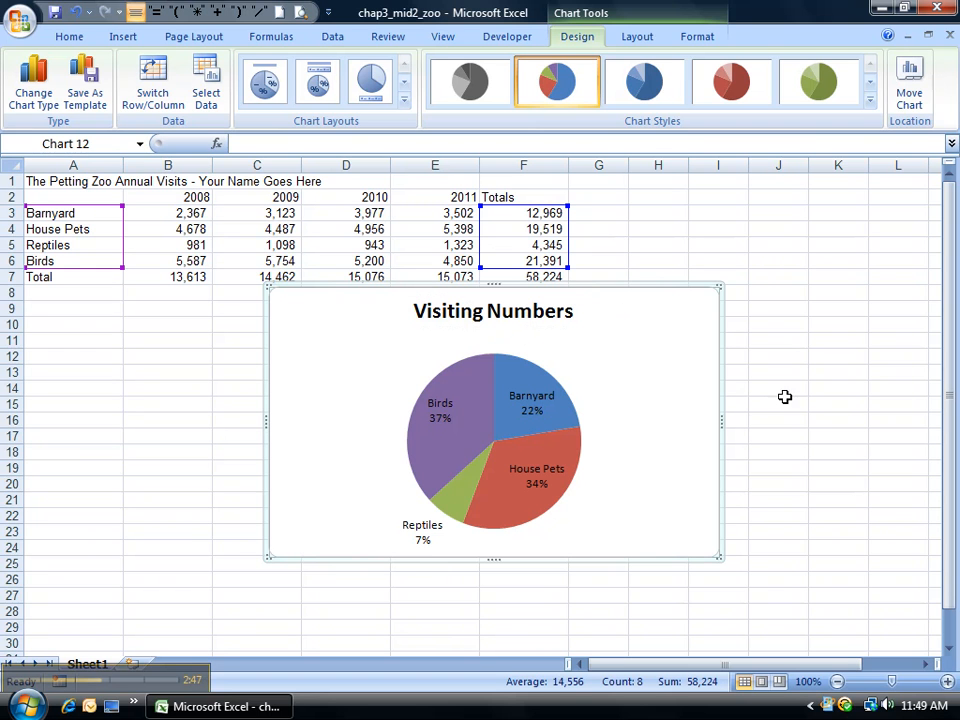
# - Format the chart area with a solid yellow fill from the standard colors
pyautogui.rightClick(347, 341)
pyautogui.click(414, 632)
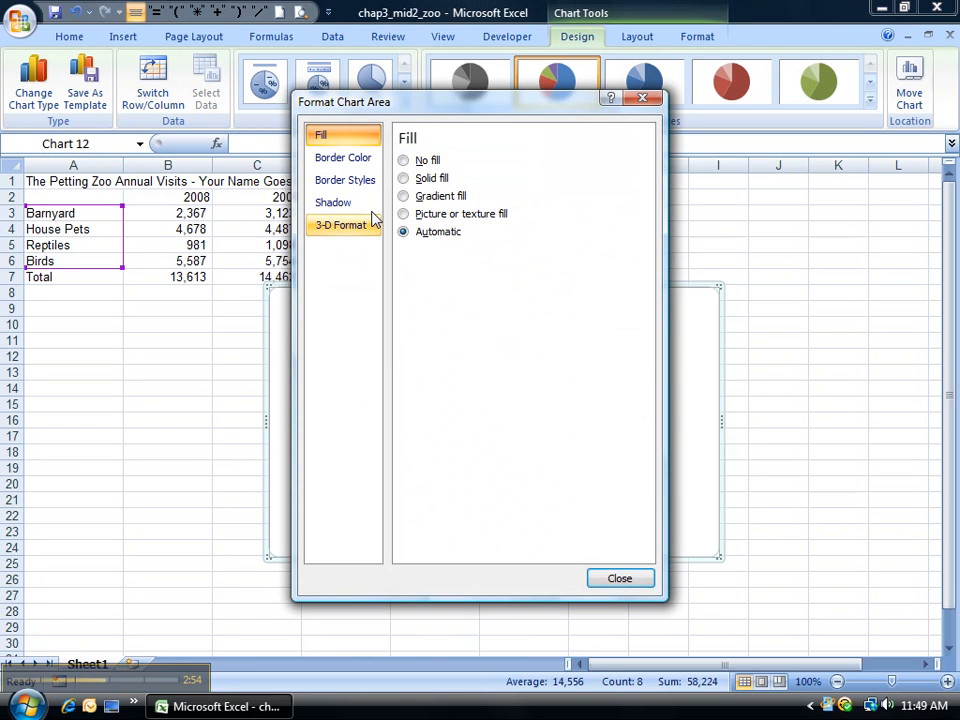
pyautogui.click(404, 179)
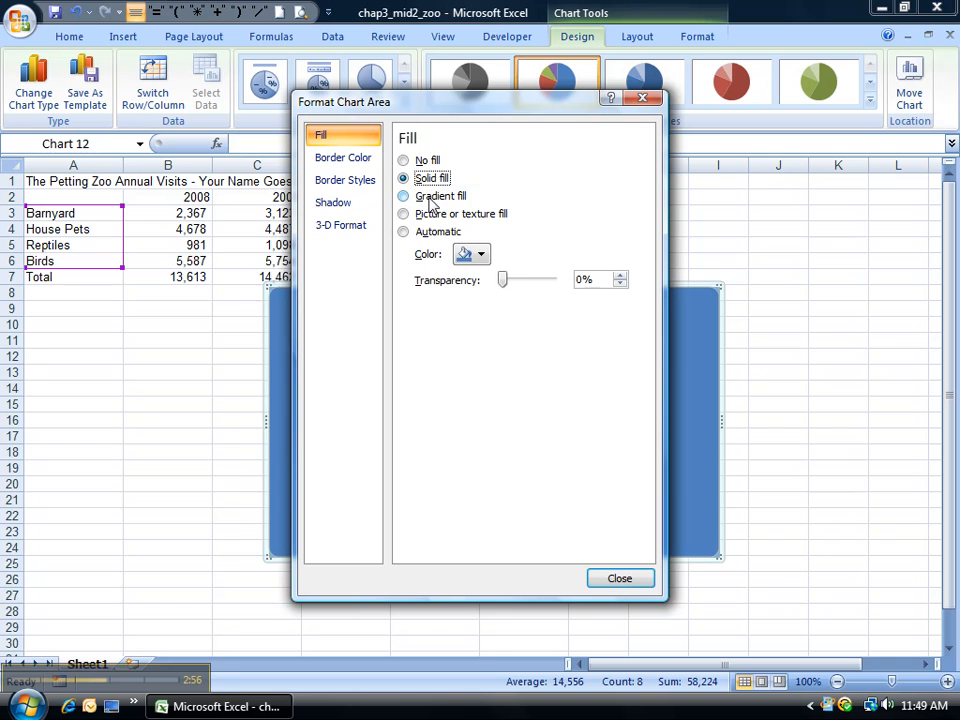
pyautogui.click(481, 256)
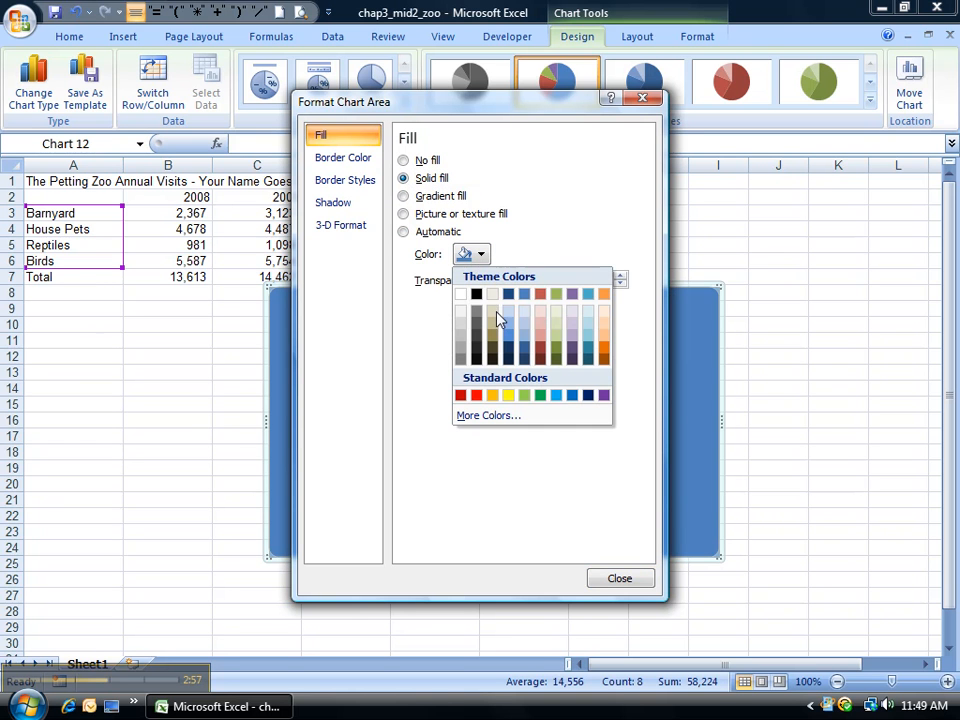
pyautogui.click(507, 396)
pyautogui.click(737, 291)
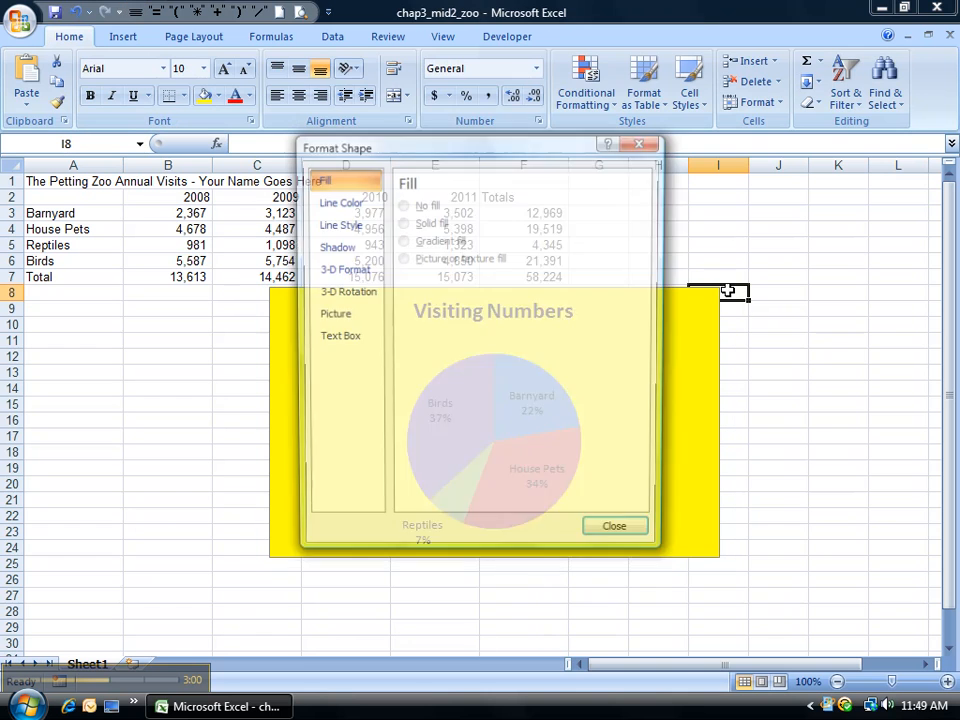
pyautogui.click(619, 535)
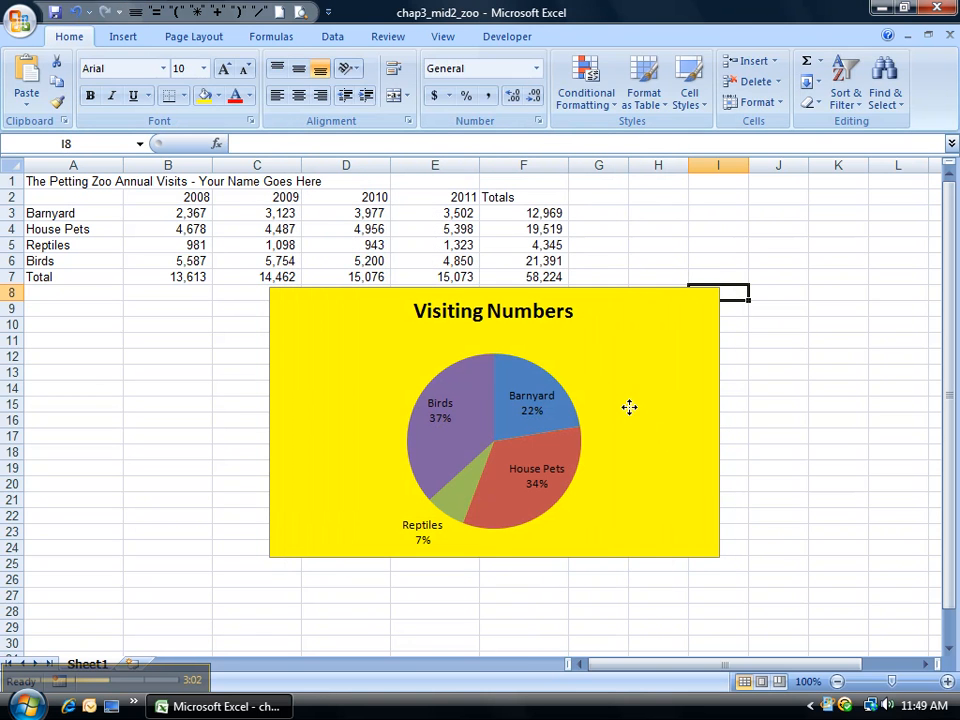
# - Select only the Barnyard slice and pull it away from the pie by about 38%
pyautogui.click(630, 411)
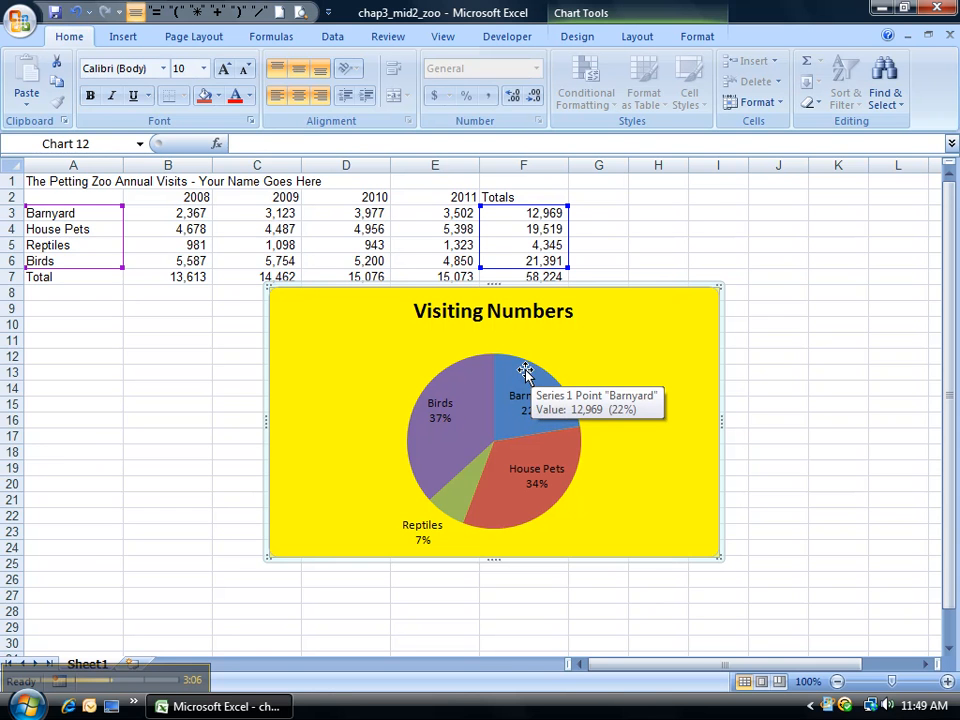
pyautogui.click(516, 384)
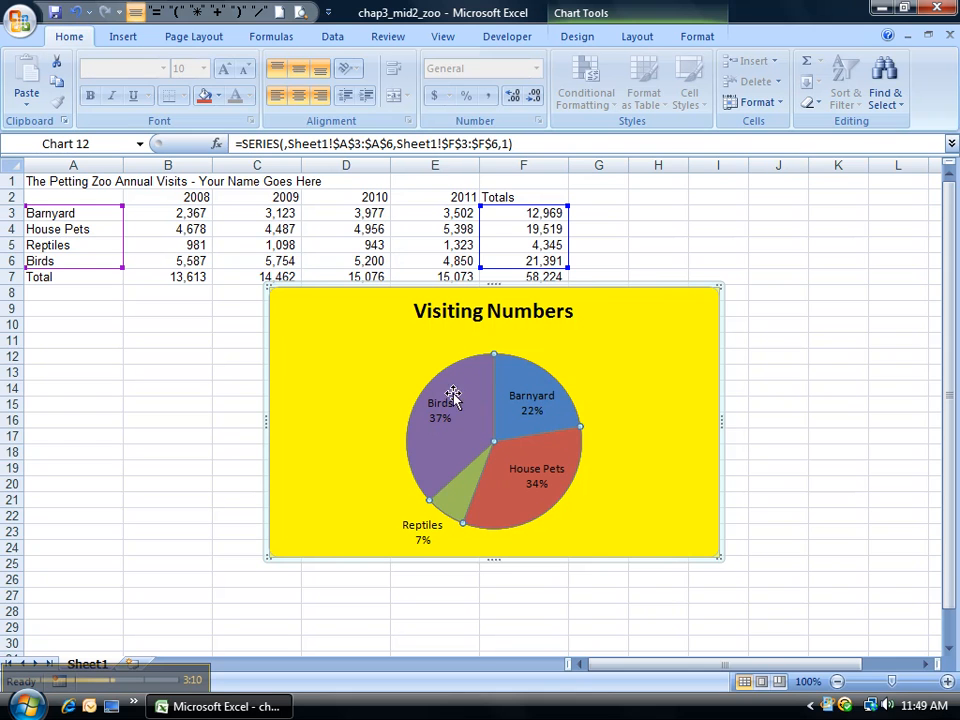
pyautogui.click(511, 380)
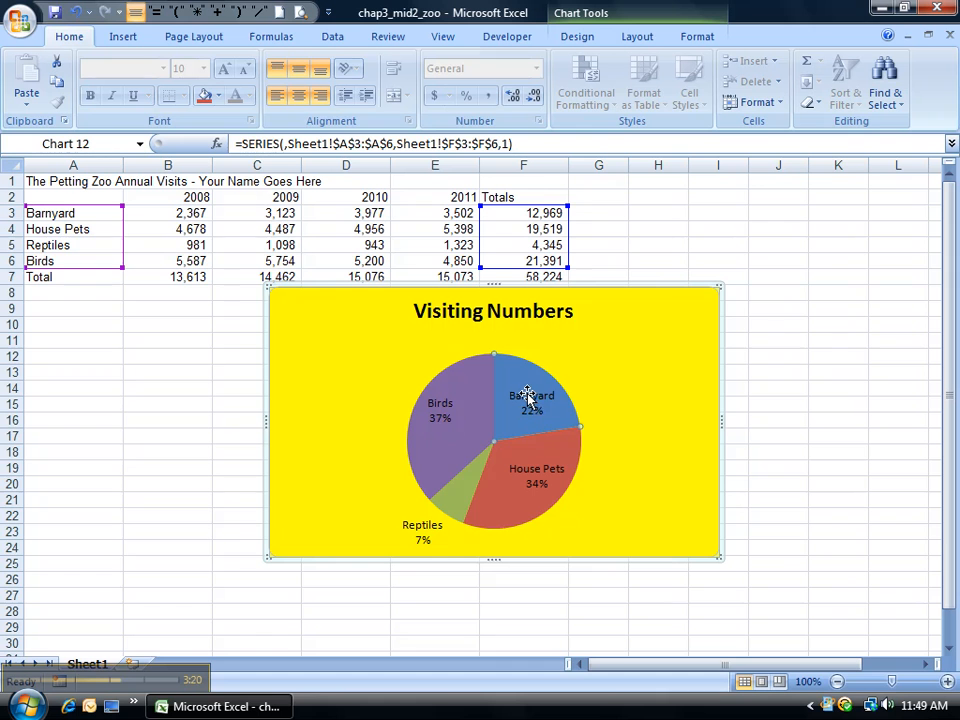
pyautogui.click(516, 392)
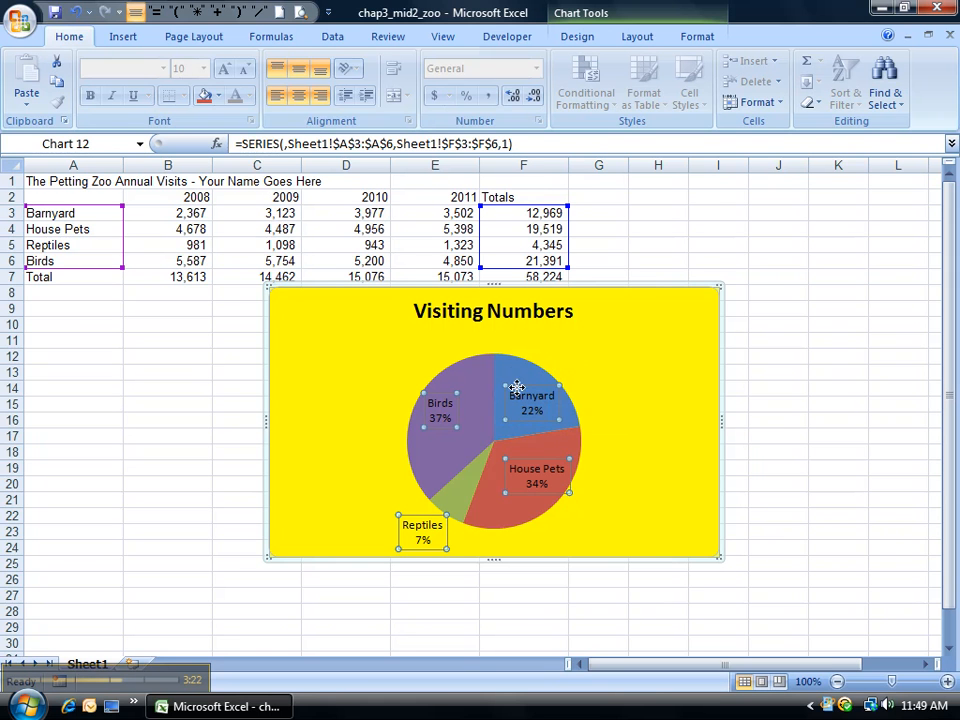
pyautogui.click(518, 388)
pyautogui.click(524, 366)
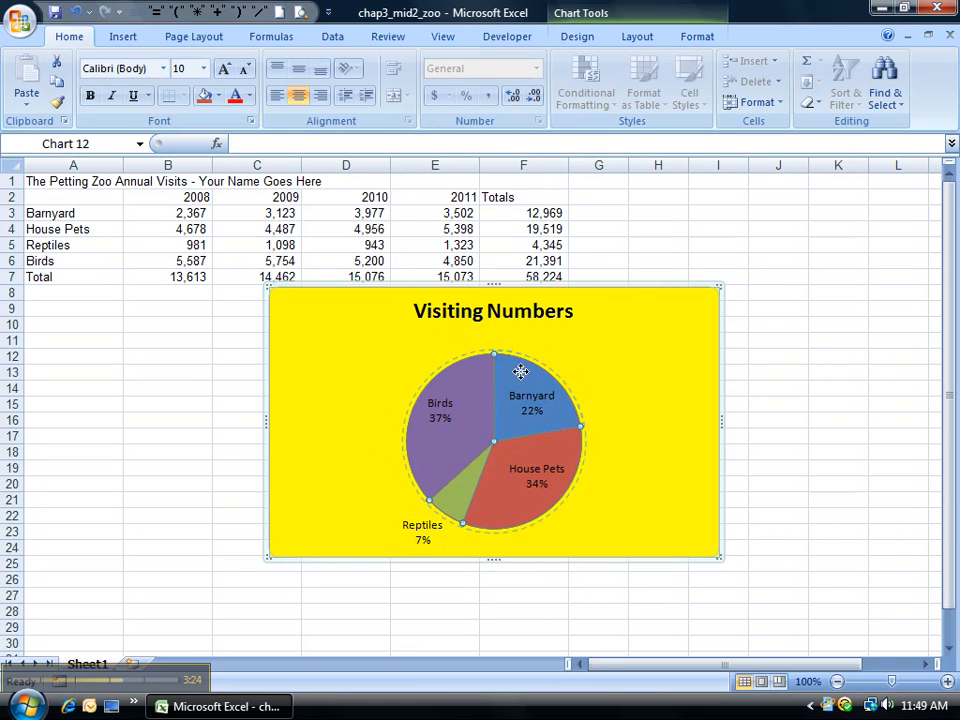
pyautogui.click(520, 371)
pyautogui.moveTo(520, 371); pyautogui.dragTo(550, 358)
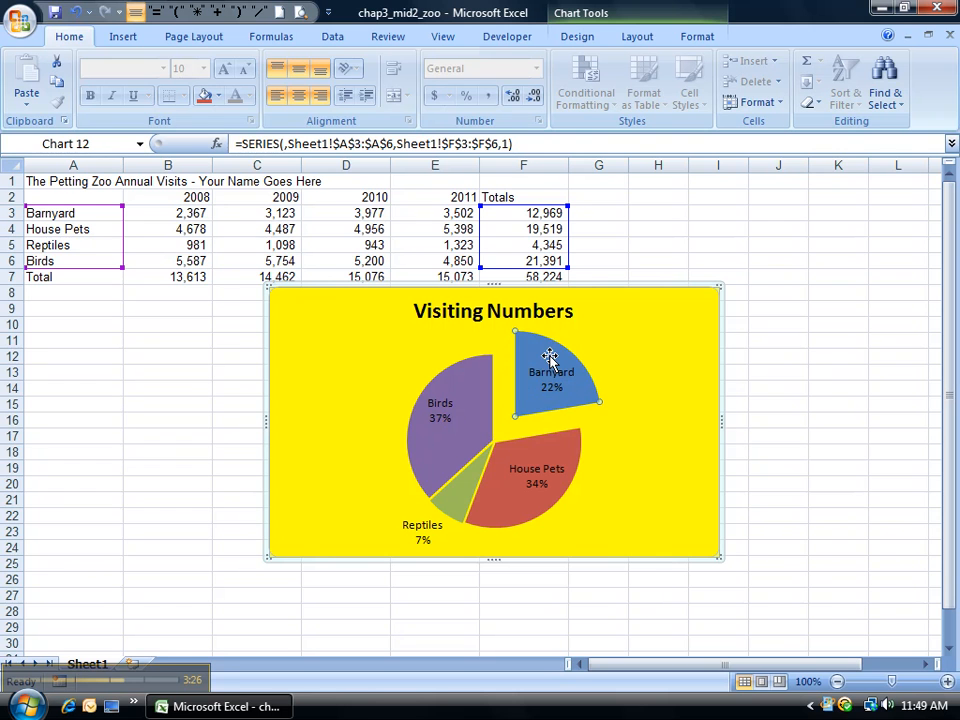
# - Give the separated Barnyard slice a solid red fill from the standard colors
pyautogui.rightClick(537, 360)
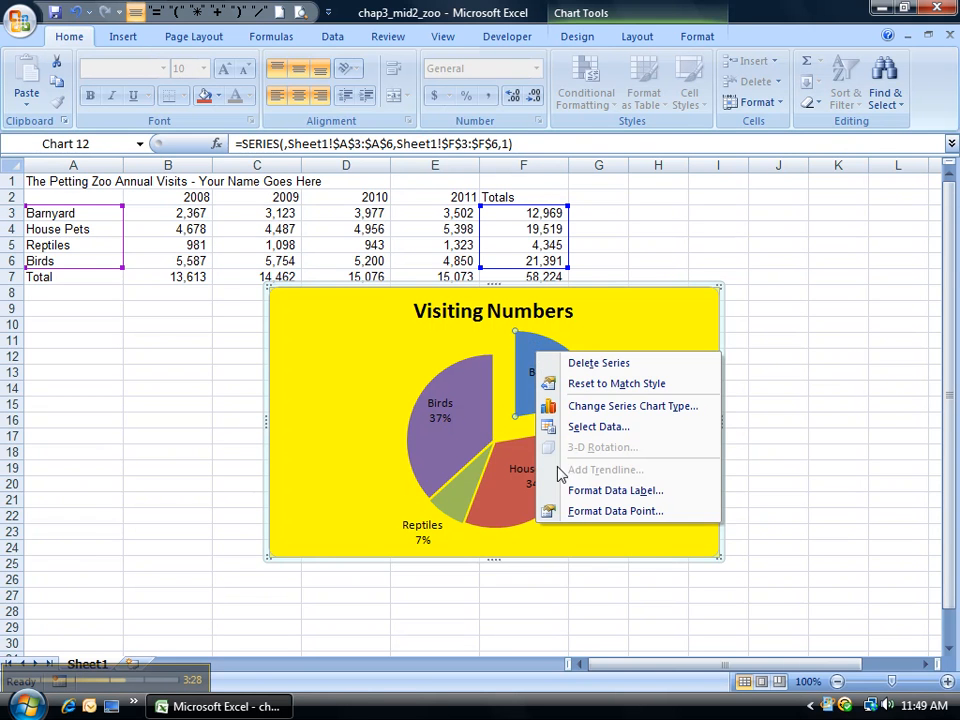
pyautogui.click(585, 511)
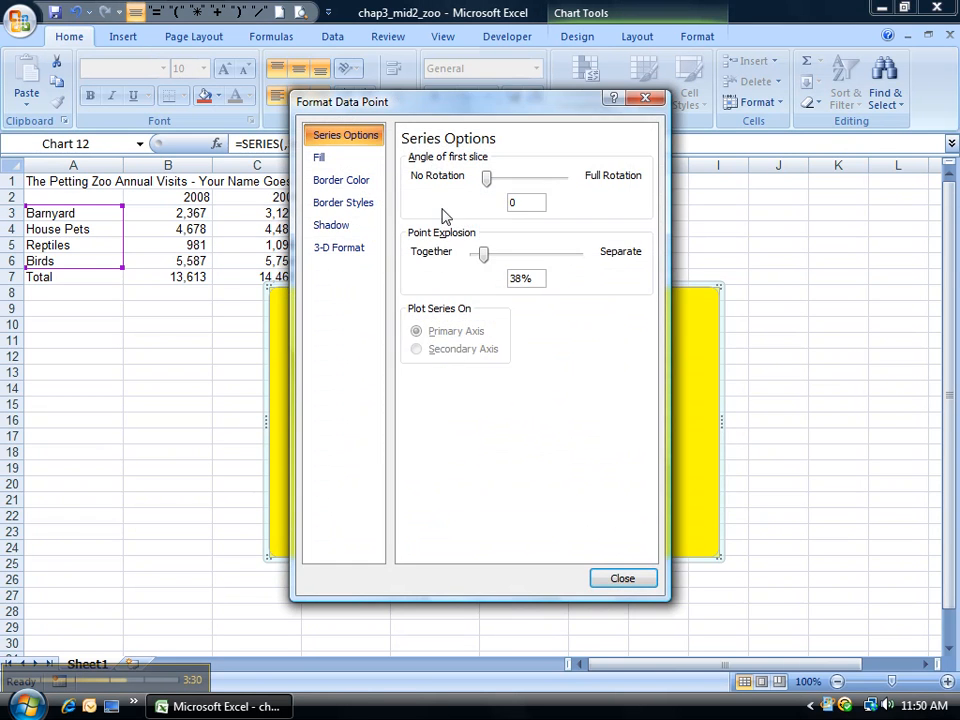
pyautogui.click(328, 159)
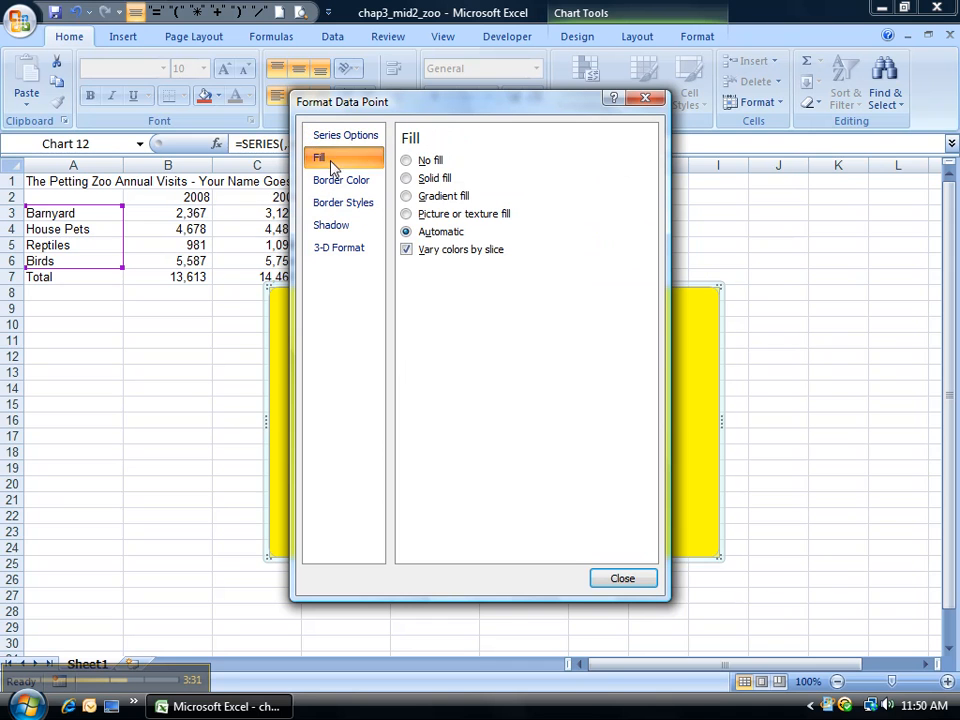
pyautogui.click(408, 179)
pyautogui.click(485, 279)
pyautogui.click(474, 413)
pyautogui.click(622, 576)
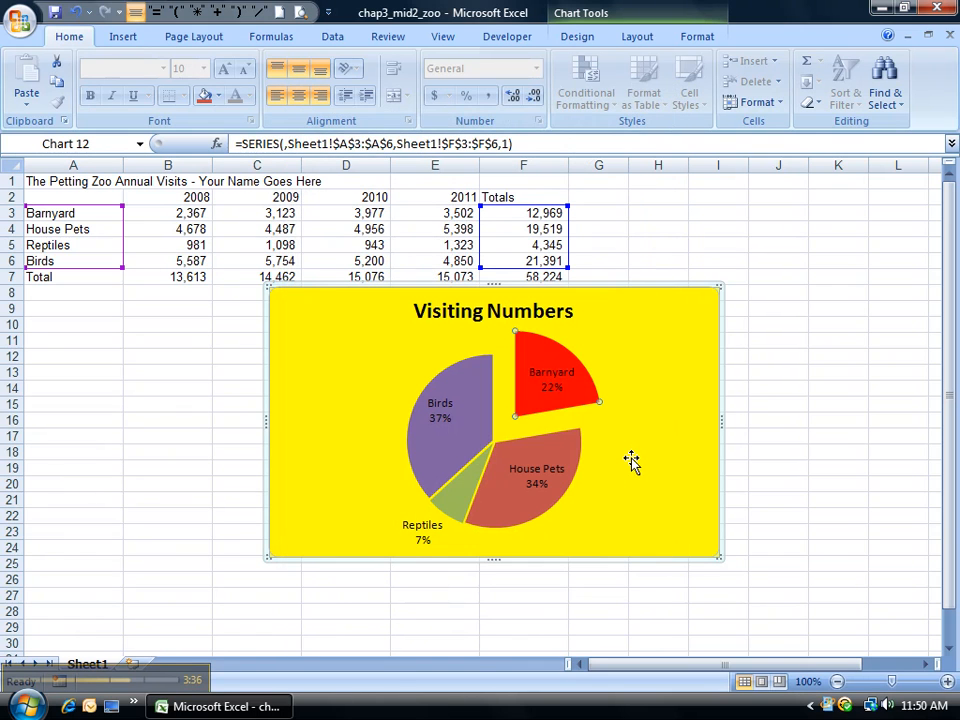
pyautogui.click(631, 460)
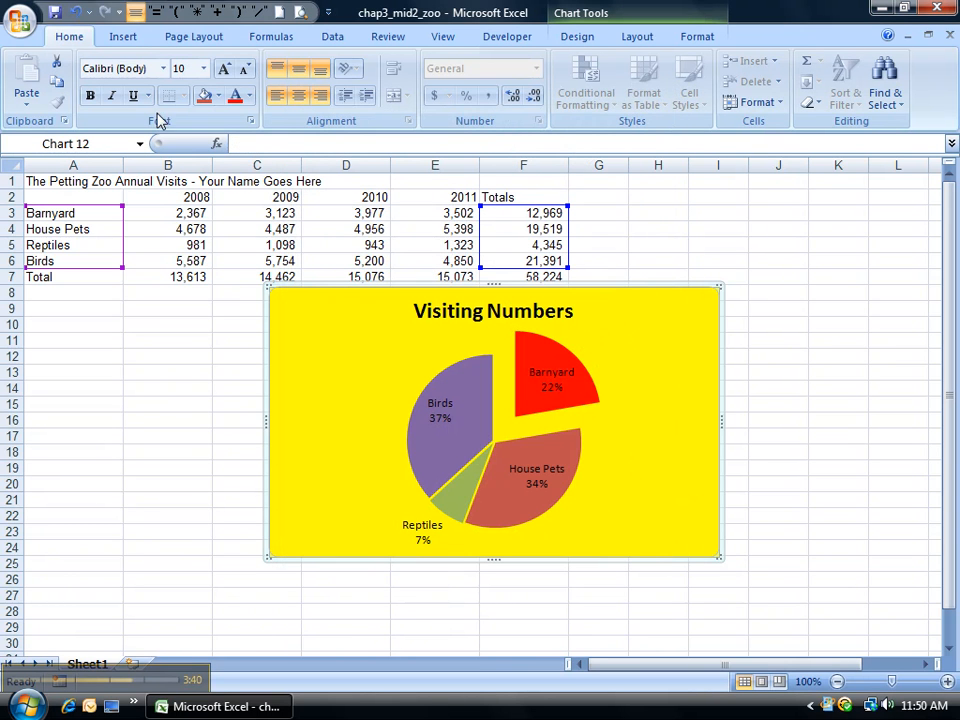
# - Add a text box reading "Best Performer" inside the chart, to the right of the Barnyard slice
pyautogui.click(123, 38)
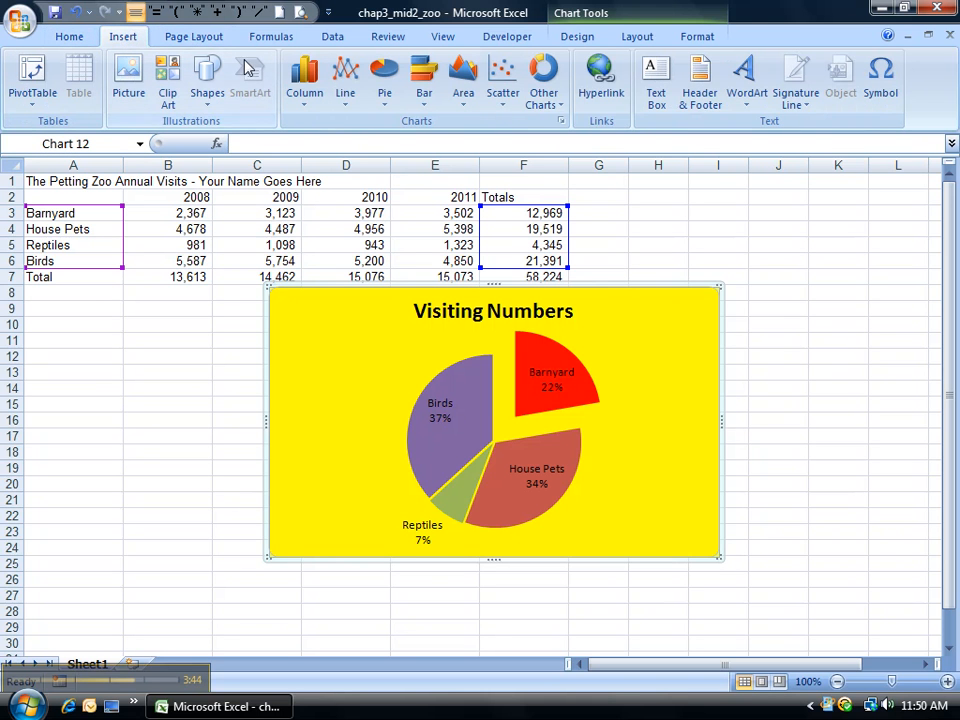
pyautogui.click(656, 85)
pyautogui.moveTo(601, 321); pyautogui.dragTo(681, 380)
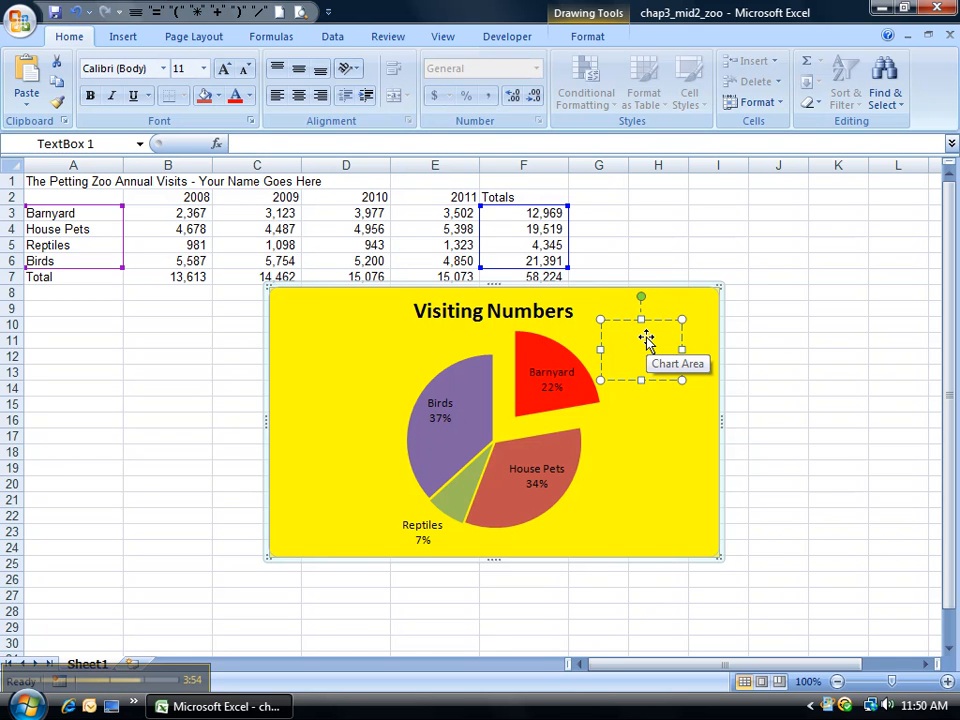
pyautogui.write('Best')
pyautogui.write(' Perf')
pyautogui.write('orma')
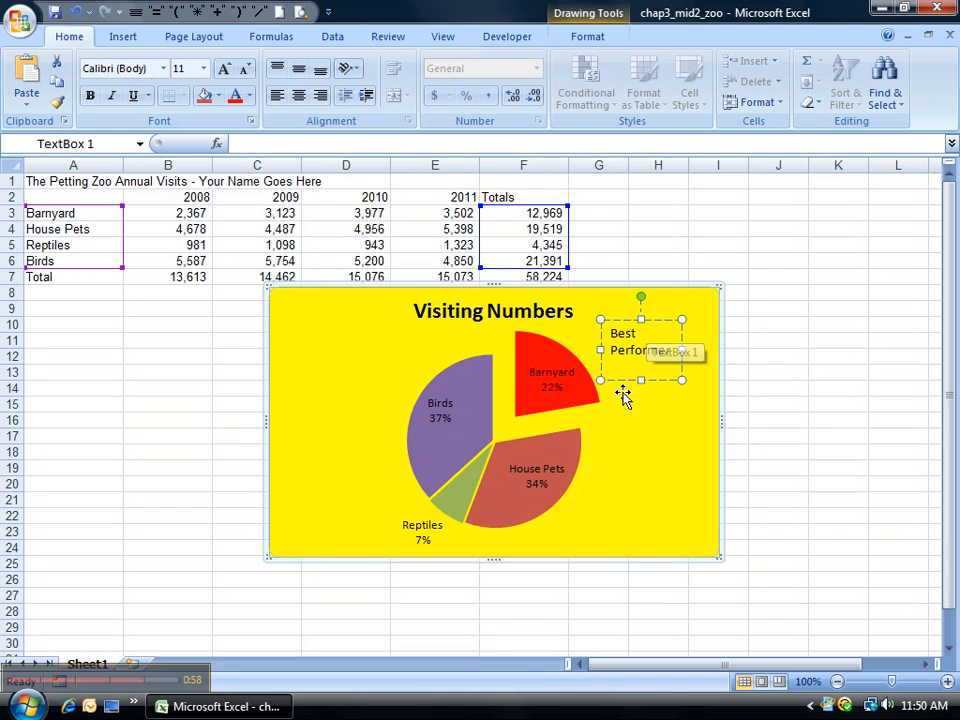
pyautogui.click(627, 400)
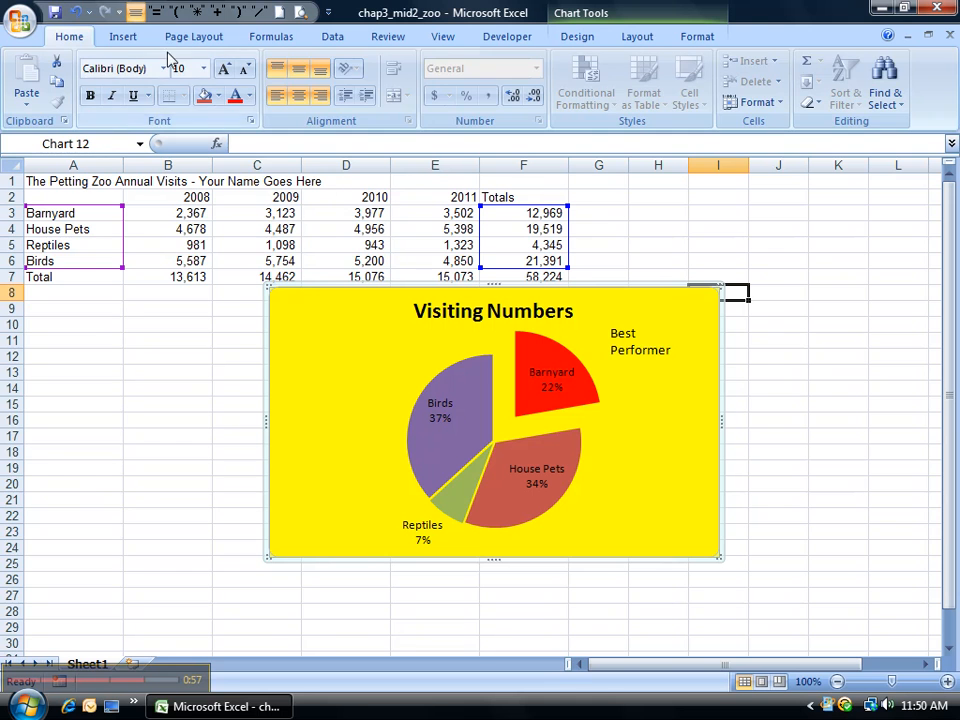
# - Draw a straight arrow about 0.64" wide and 0.1" high from the "Best Performer" text to the Barnyard slice
pyautogui.click(123, 36)
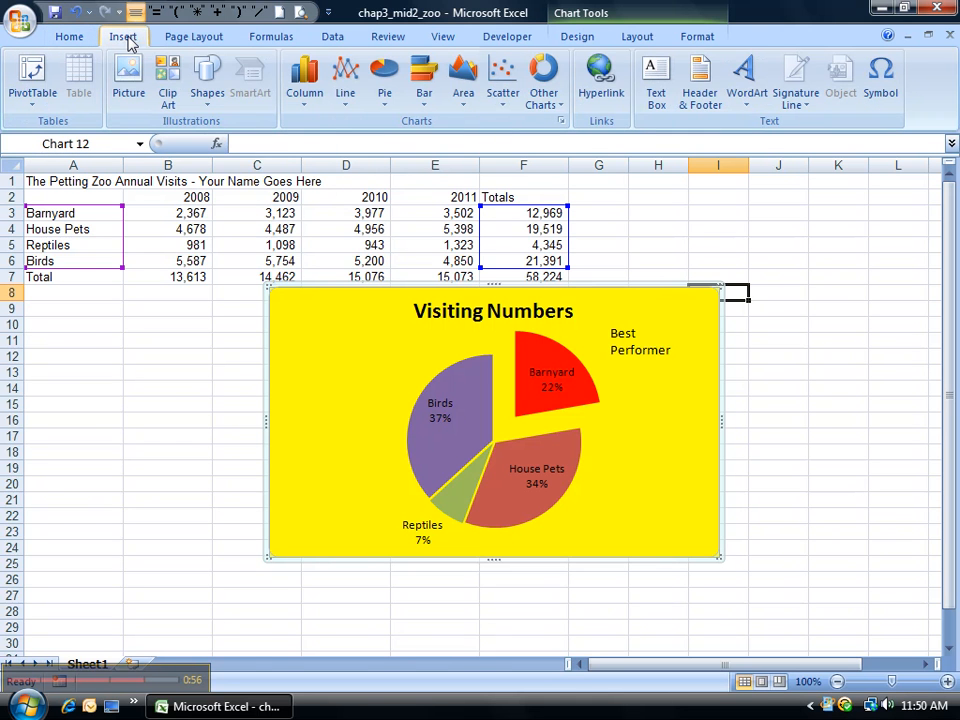
pyautogui.click(209, 104)
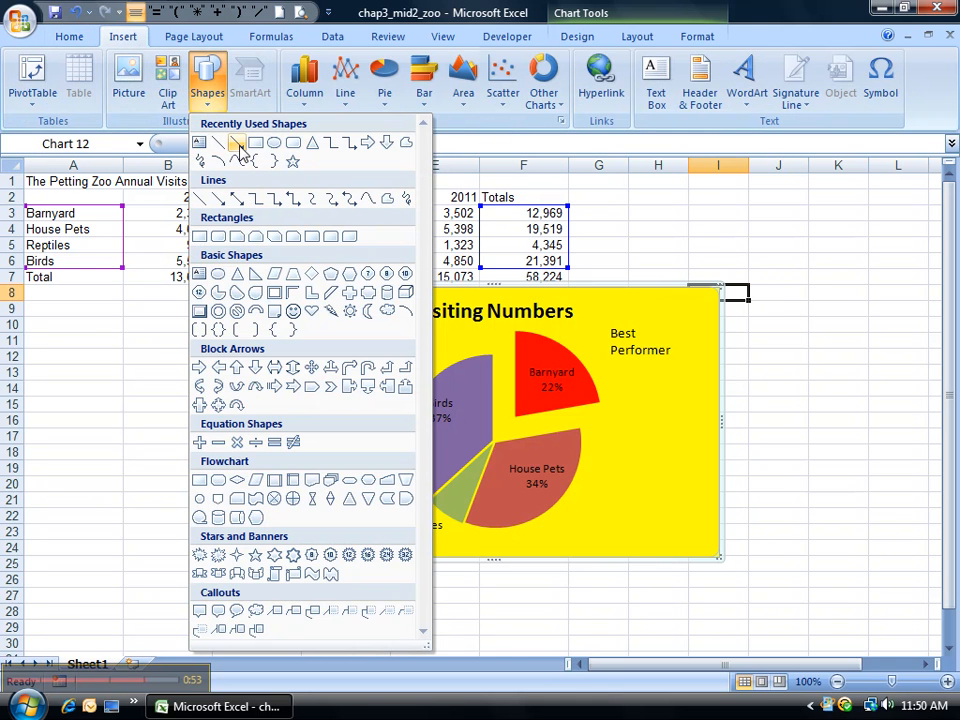
pyautogui.click(237, 144)
pyautogui.moveTo(606, 336); pyautogui.dragTo(554, 346)
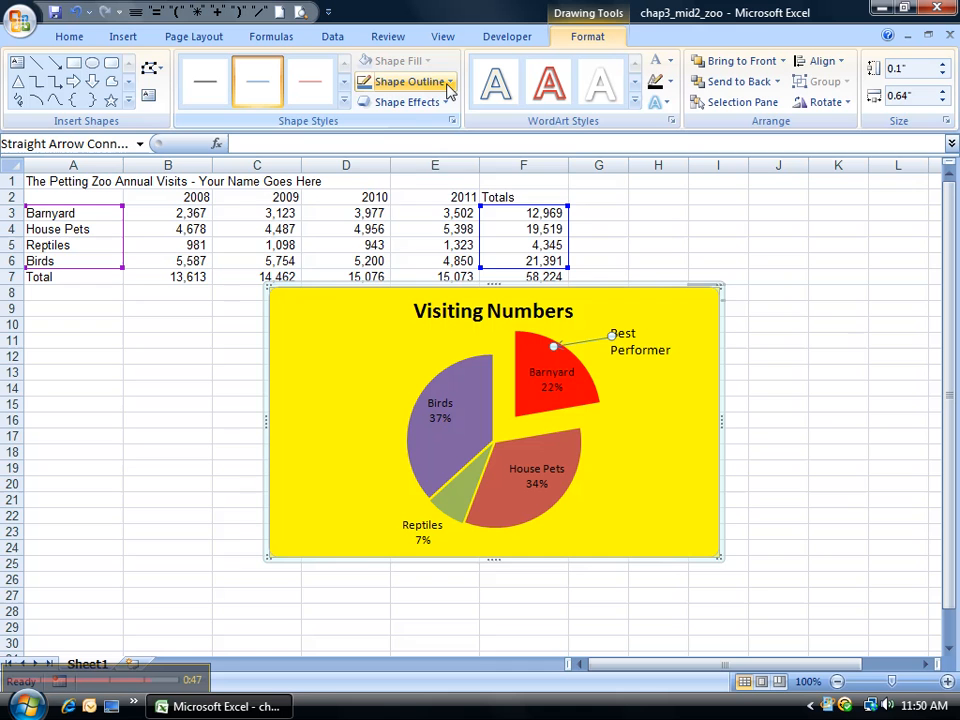
# - Set the arrow's outline to a 2¼ pt weight and black
pyautogui.click(449, 83)
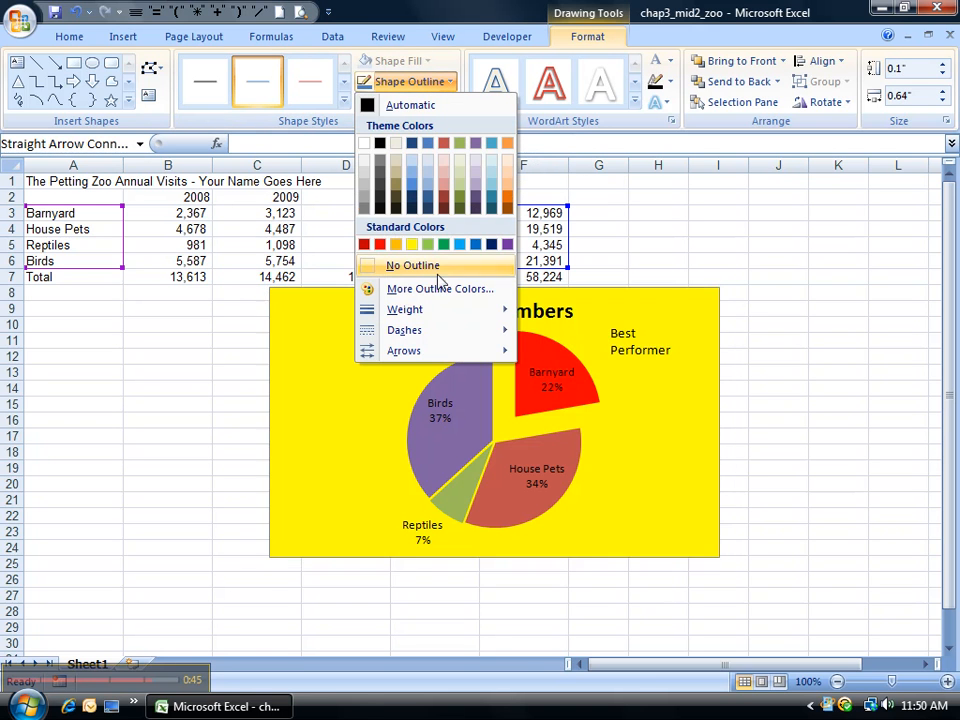
pyautogui.moveTo(479, 319)
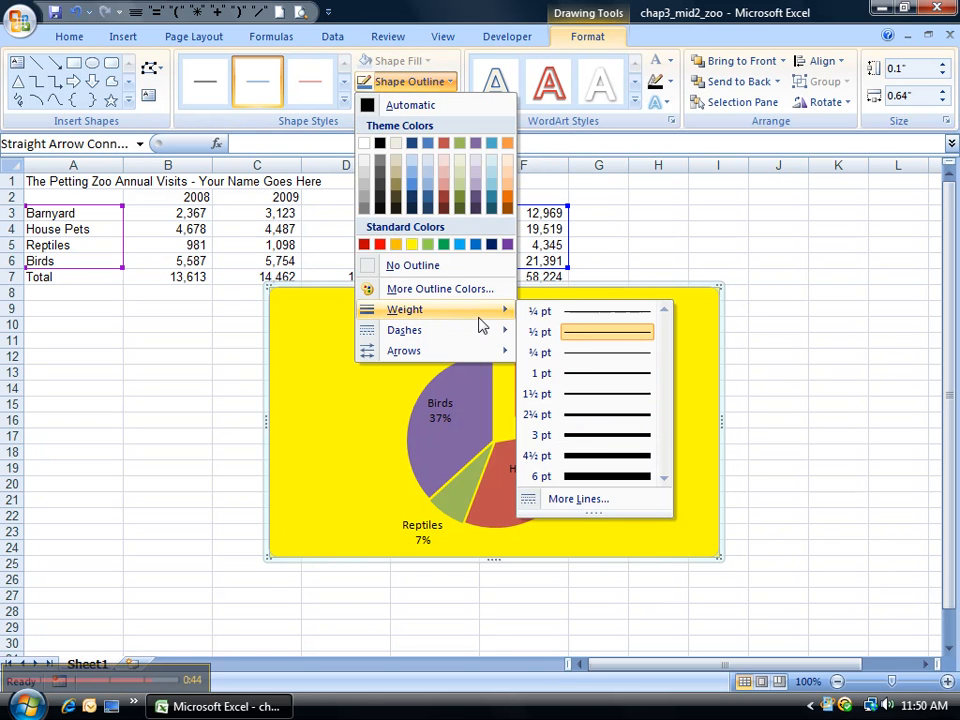
pyautogui.click(594, 416)
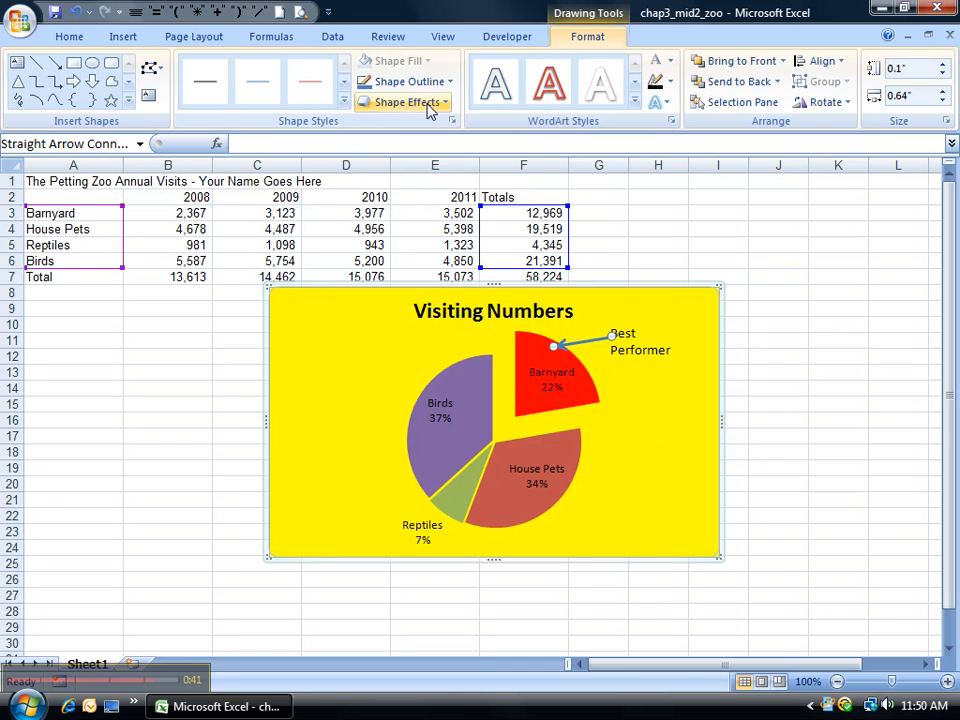
pyautogui.click(443, 84)
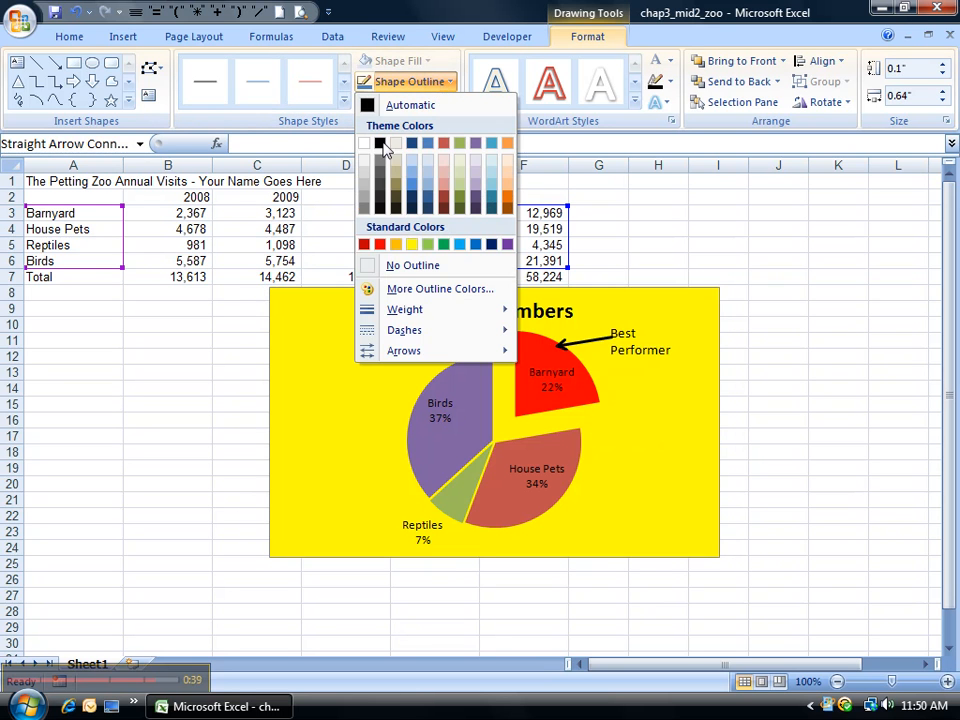
pyautogui.click(379, 148)
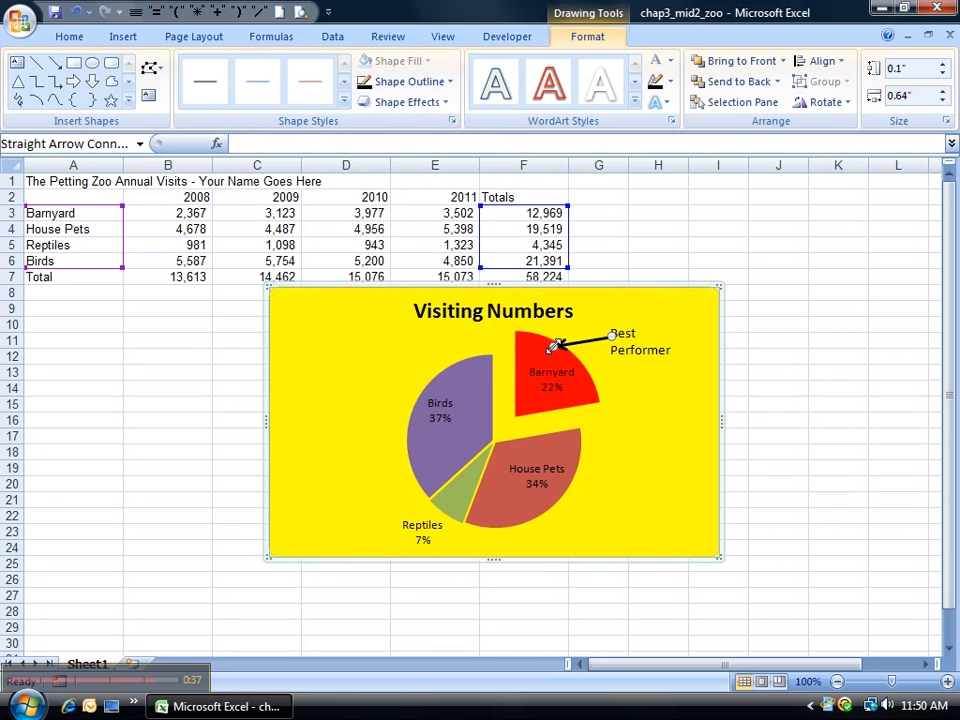
# - Adjust the arrow's ends so it runs from just left of the "Best Performer" text to just above the Barnyard label
pyautogui.click(643, 422)
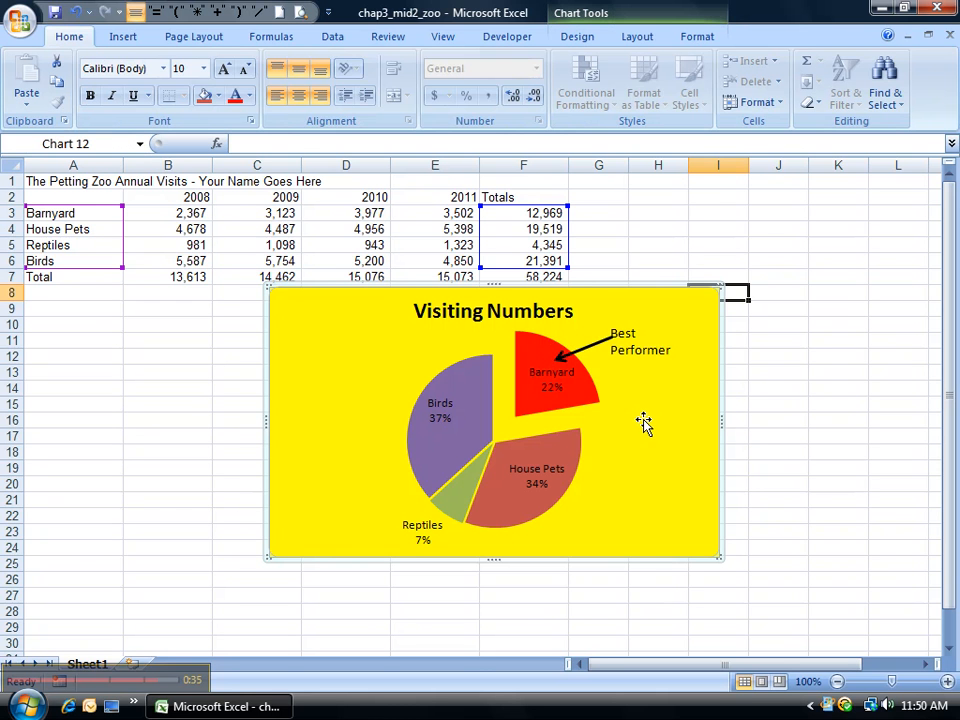
pyautogui.click(607, 338)
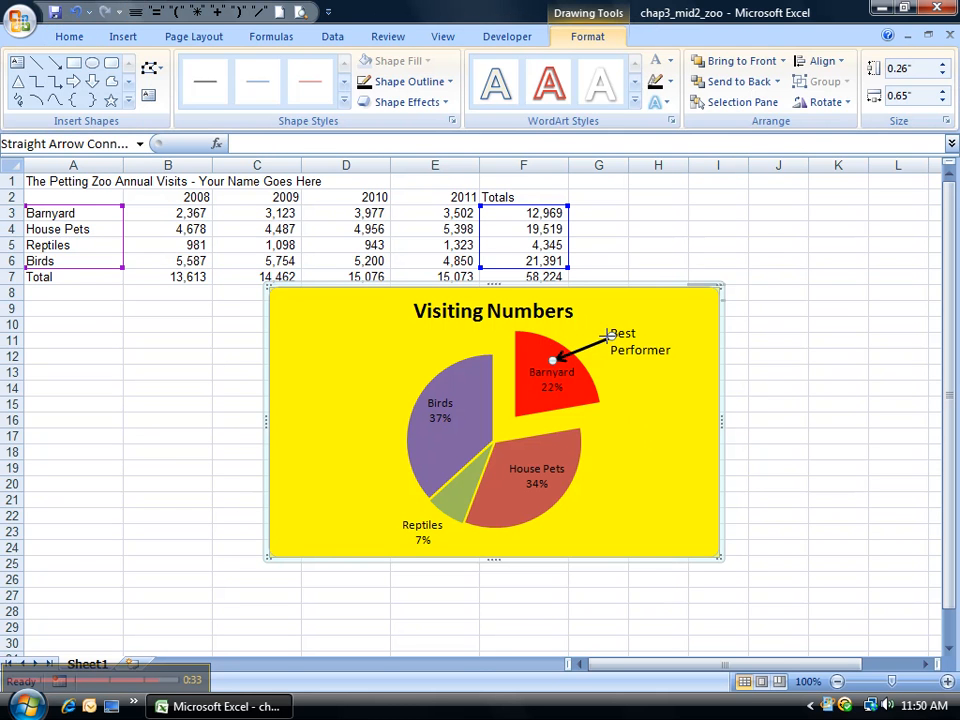
pyautogui.click(635, 414)
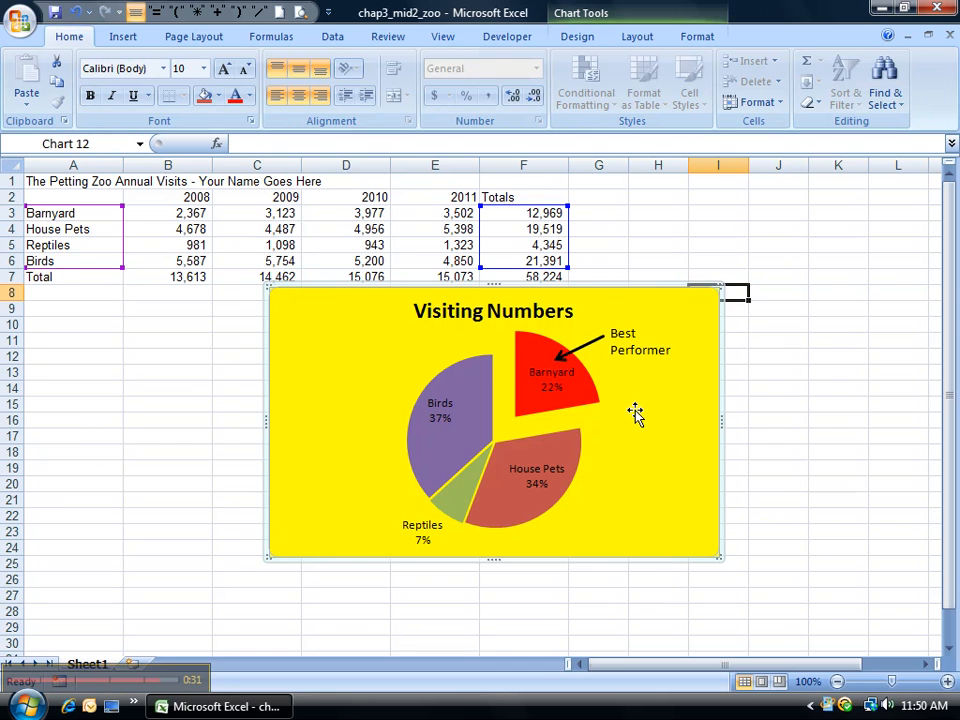